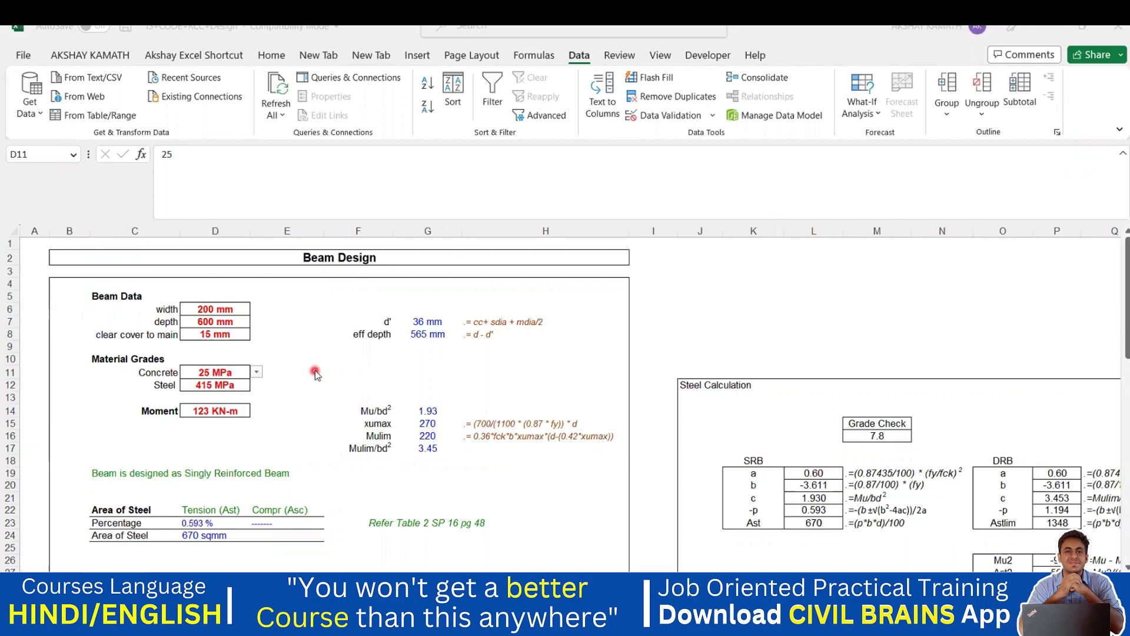
- Select concrete grade cell D11, check its 15–40 grade dropdown, and open its Data Validation settings
left_click(266, 384)
left_click(247, 373)
left_click(247, 385)
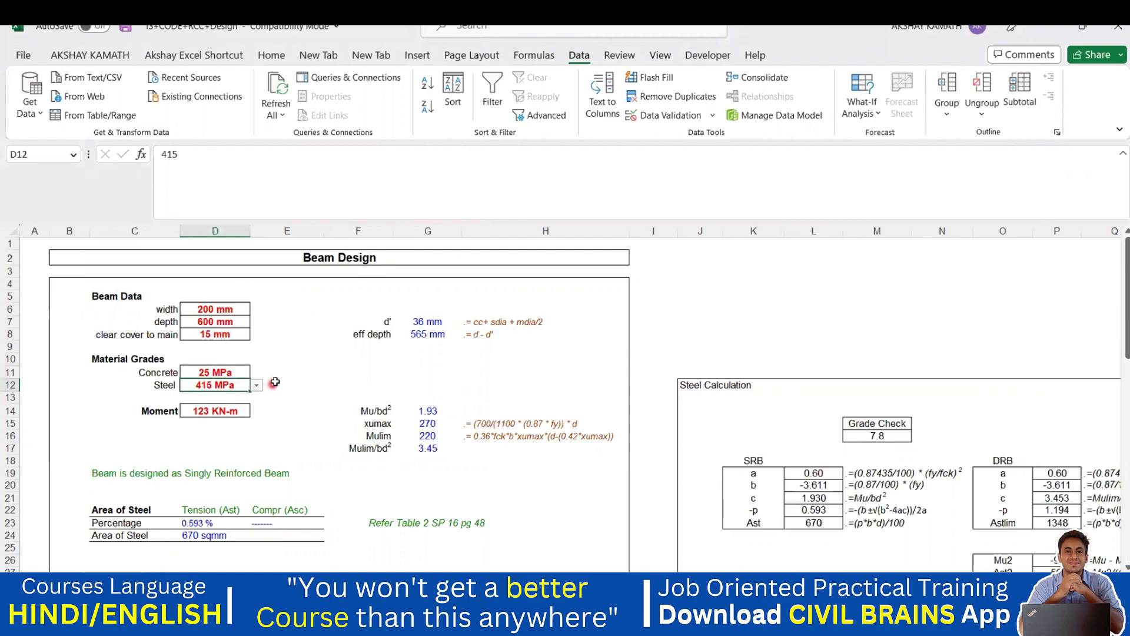
left_click(226, 373)
left_click(256, 372)
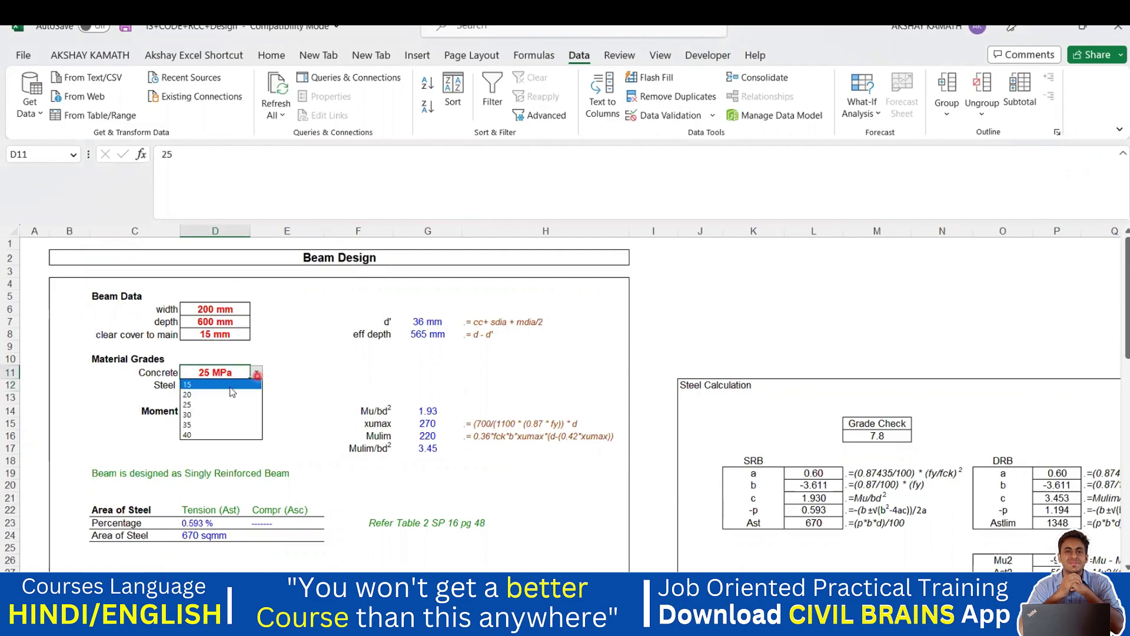
left_click(295, 394)
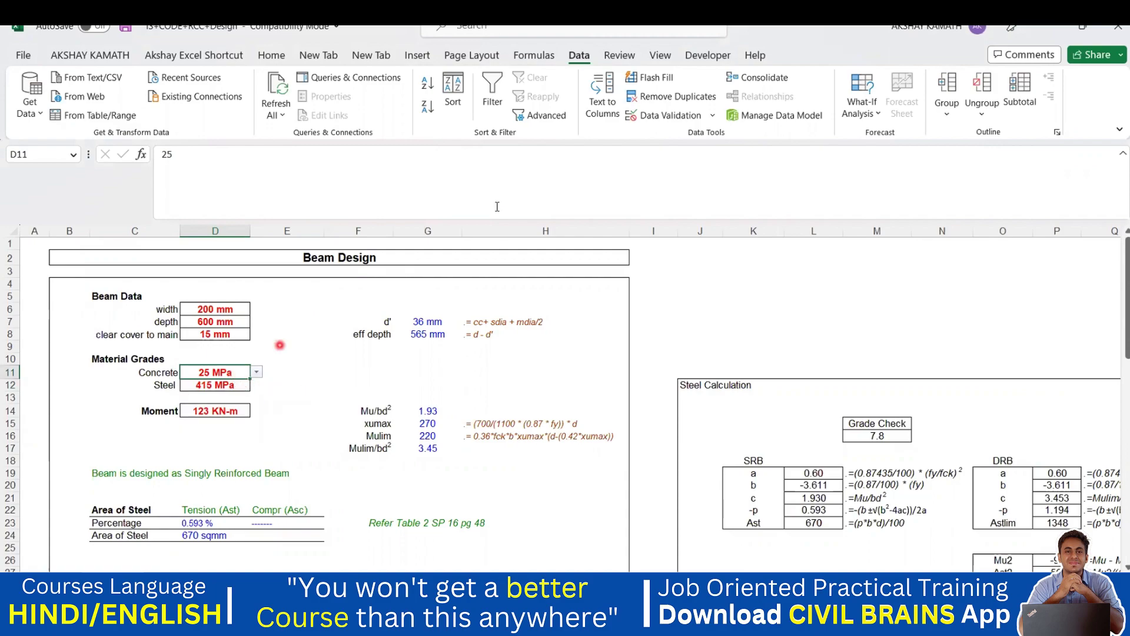
left_click(669, 116)
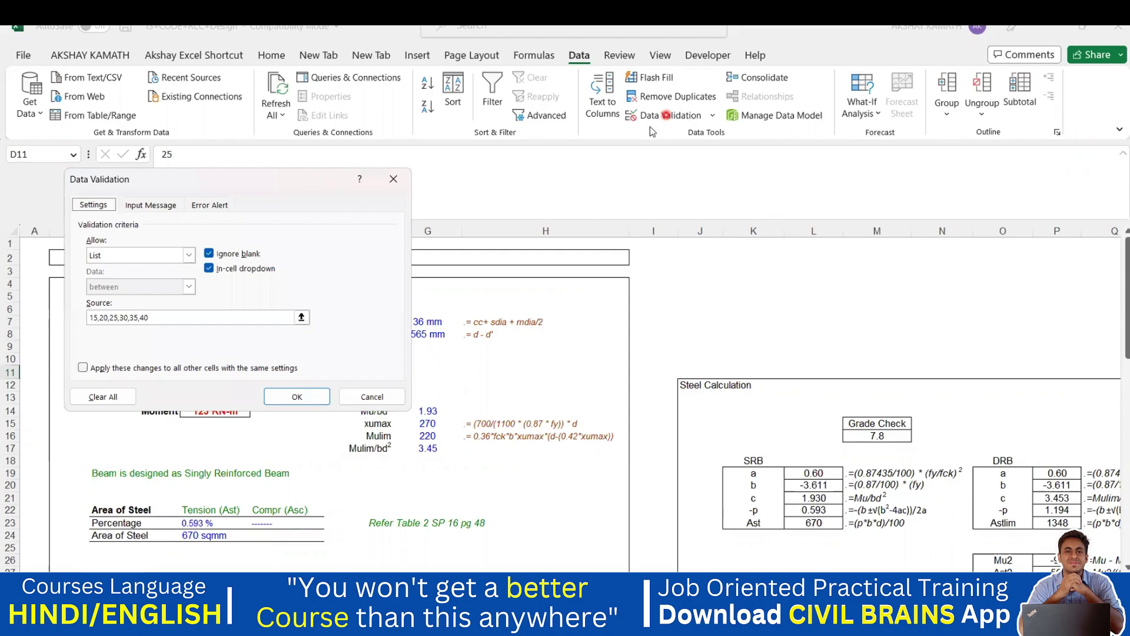
- Change D11's validation Allow setting to Any value, confirm it, and reselect D11
left_click(188, 257)
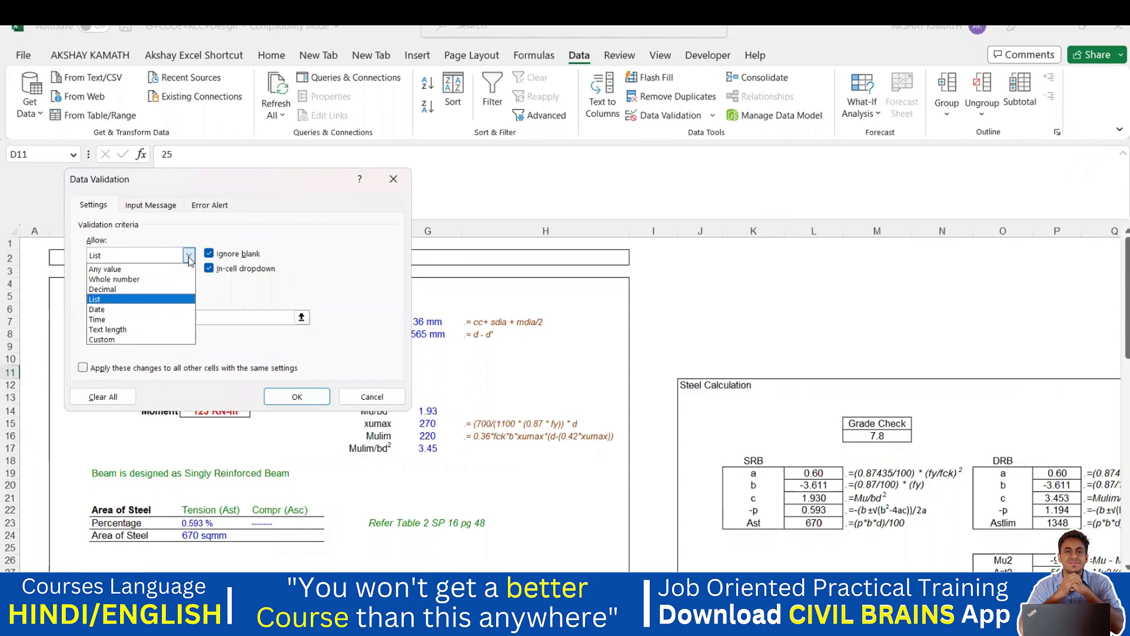
left_click(118, 271)
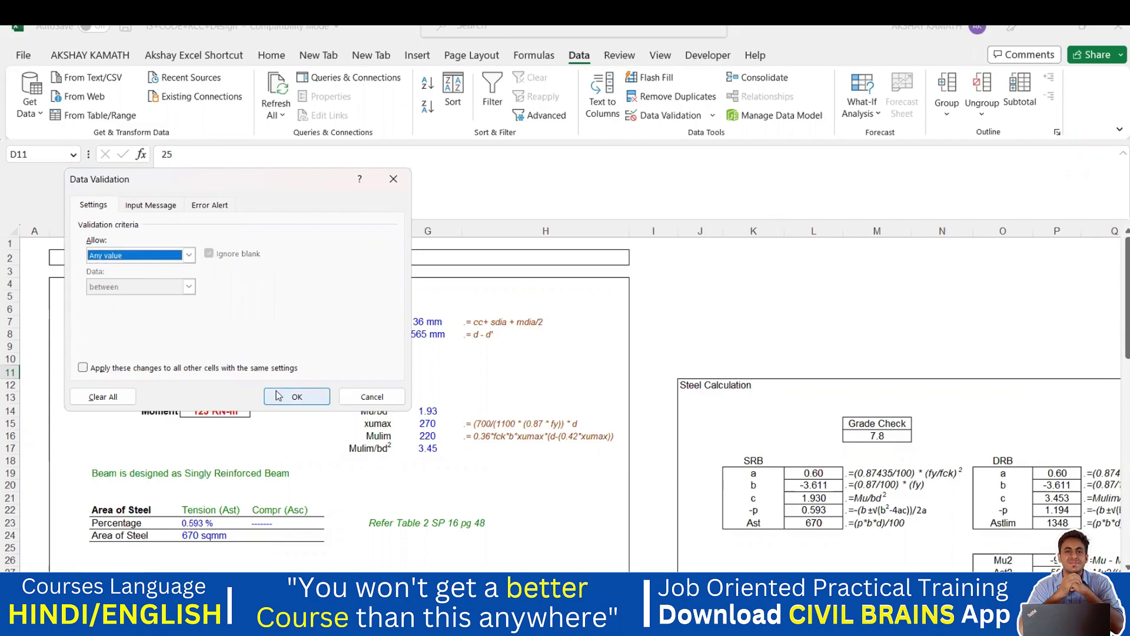
left_click(297, 398)
left_click(298, 405)
left_click(229, 370)
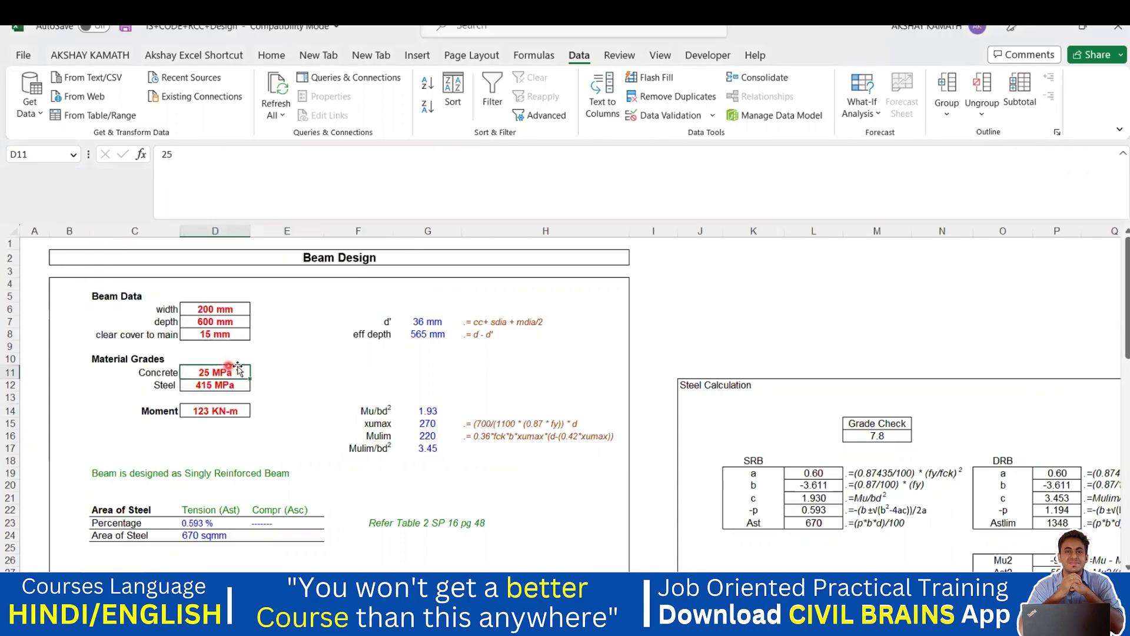
left_click(234, 383)
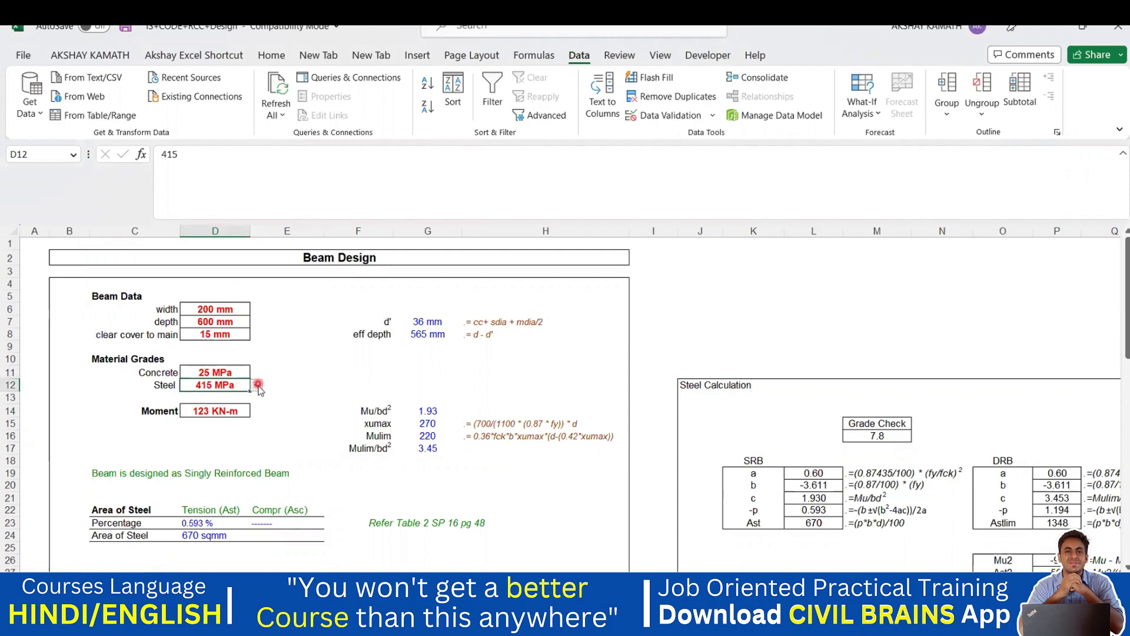
left_click(241, 371)
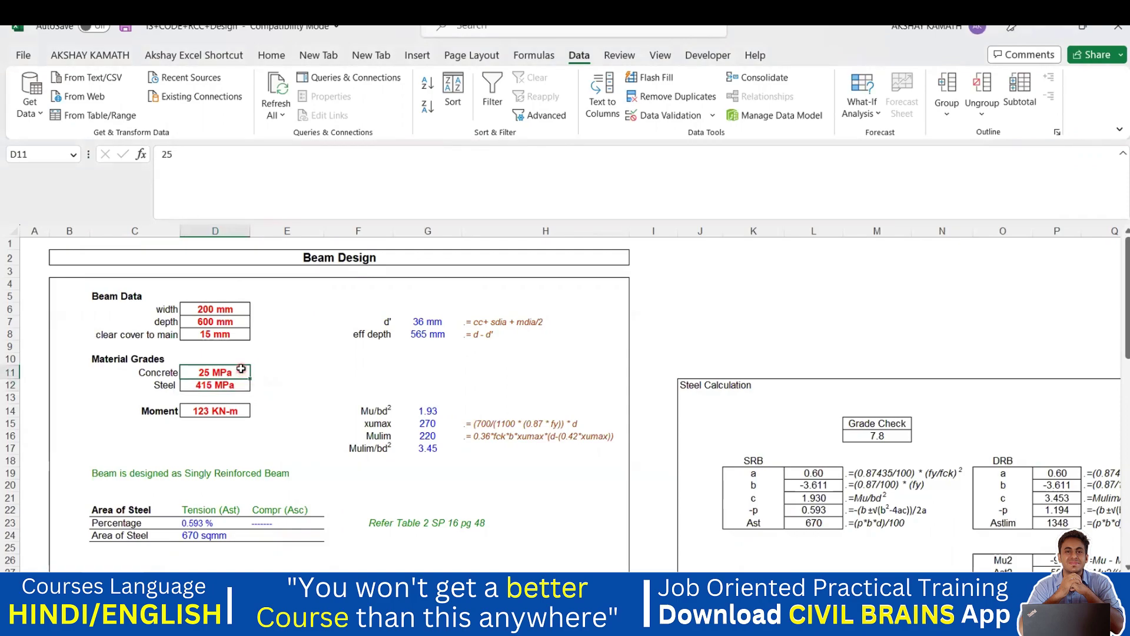
type("30")
left_click(311, 358)
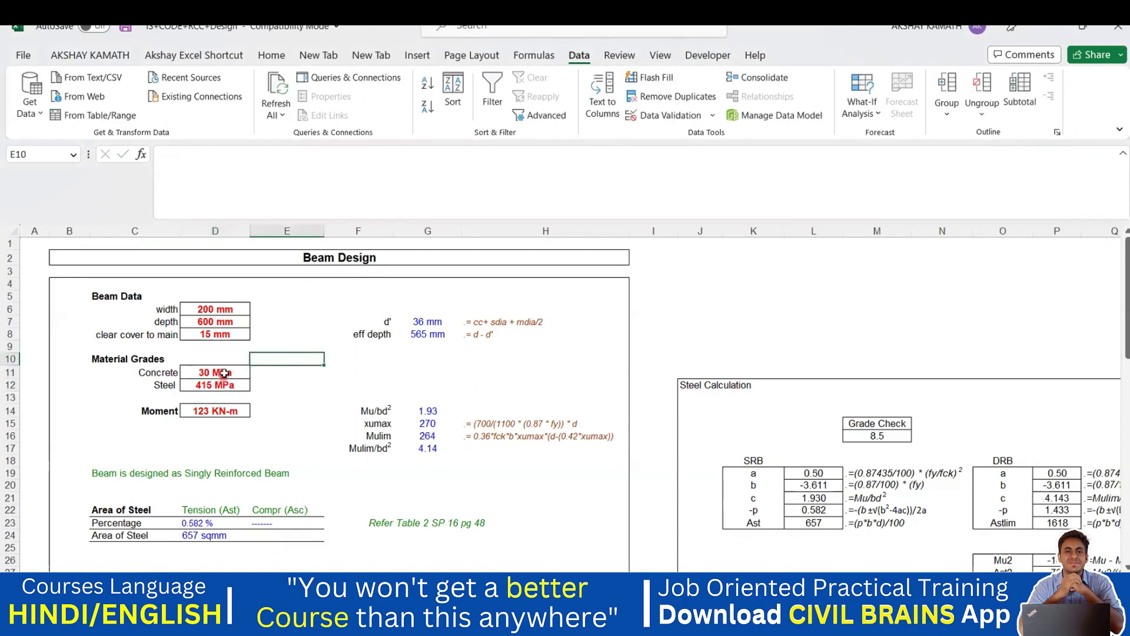
left_click(225, 373)
type("250")
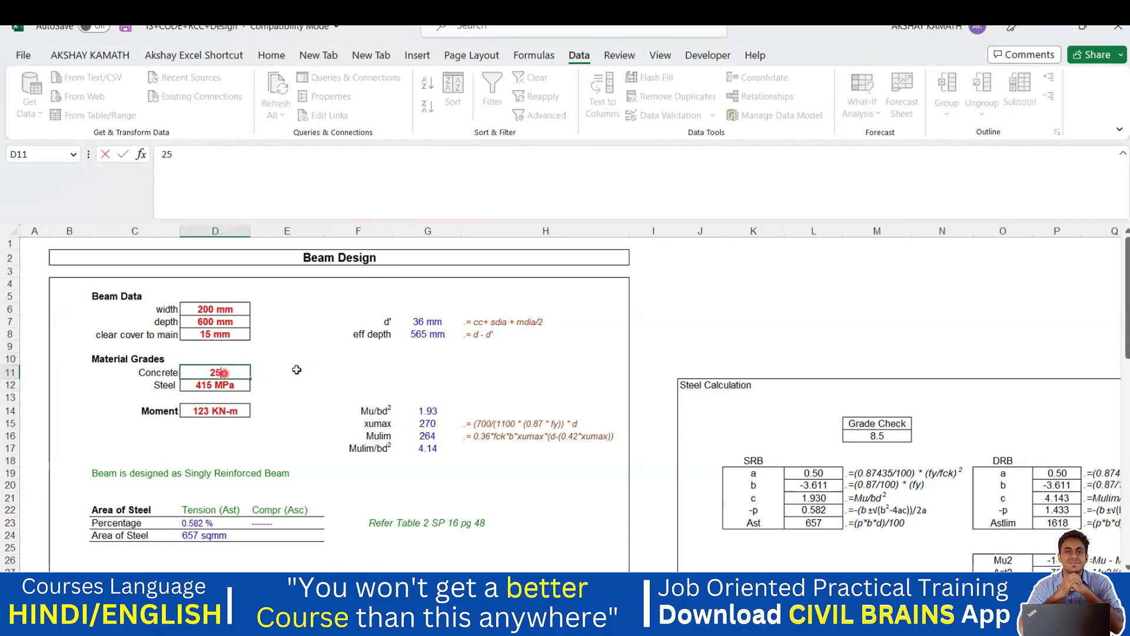
left_click(294, 370)
left_click(247, 374)
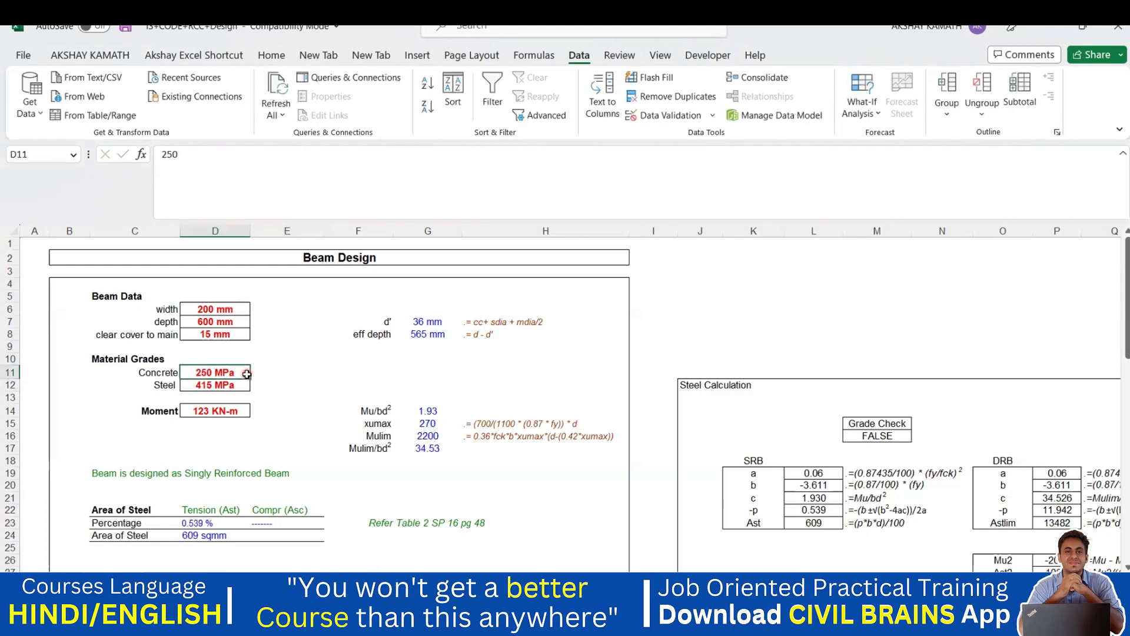
left_click(248, 373)
type("25")
key("ctrl+Return")
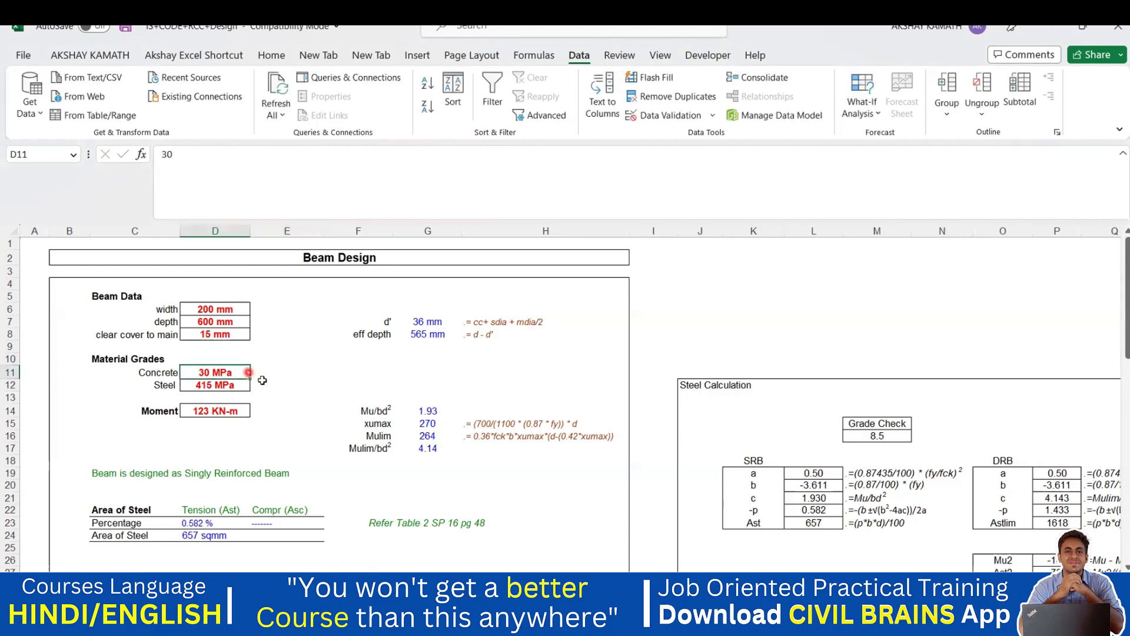
left_click(236, 370)
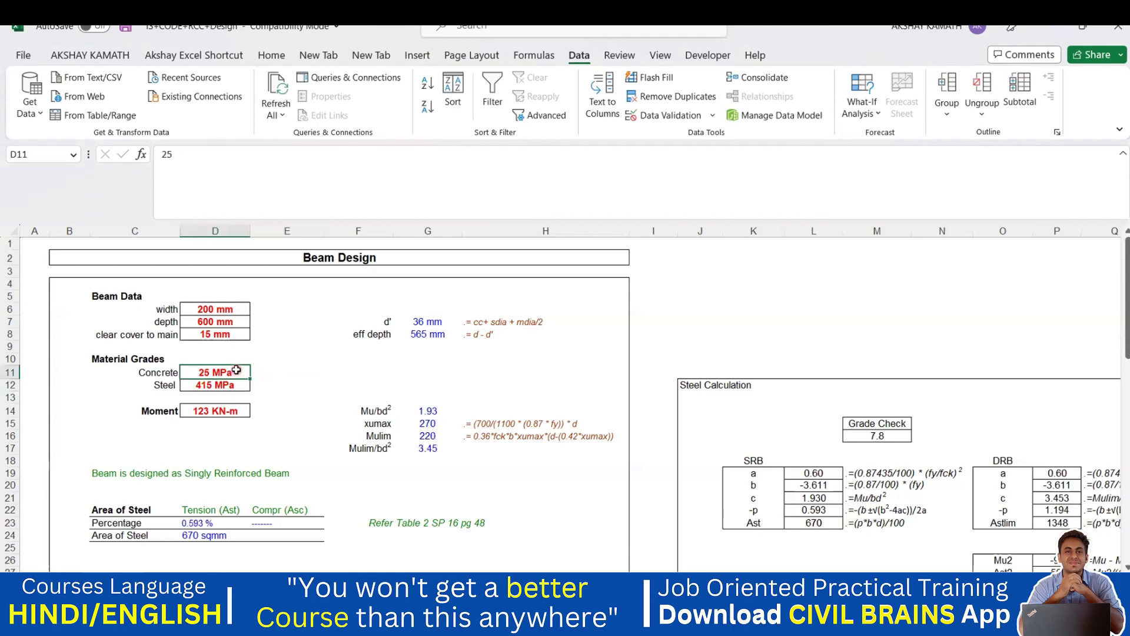
- Set D11's validation to a List with source 20,25,30,35
left_click(660, 116)
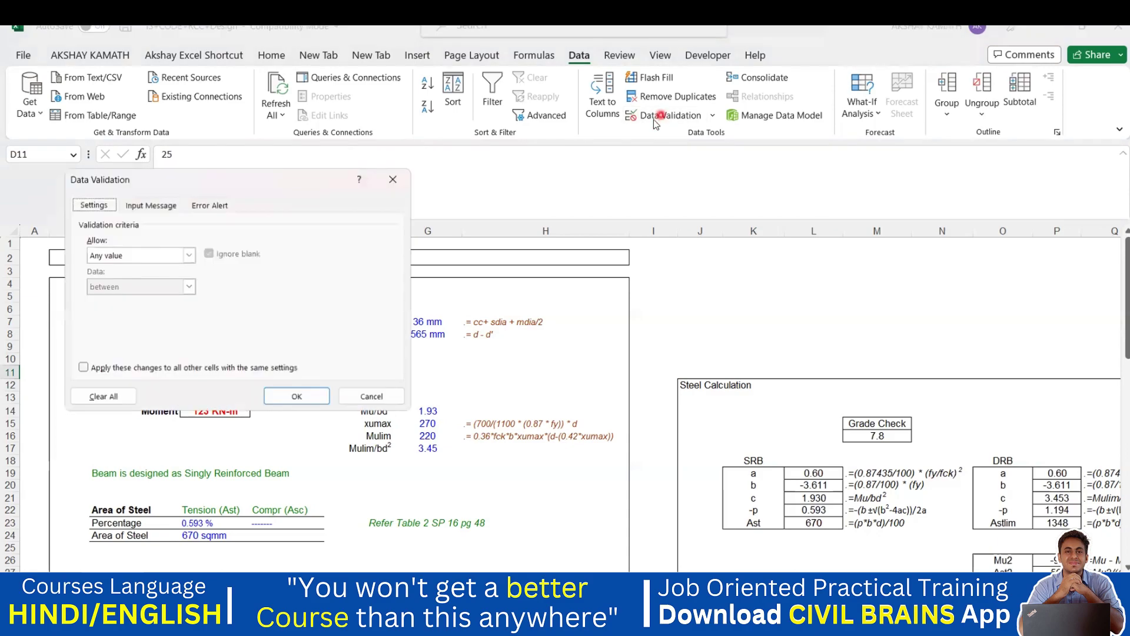
left_click(196, 253)
left_click(144, 298)
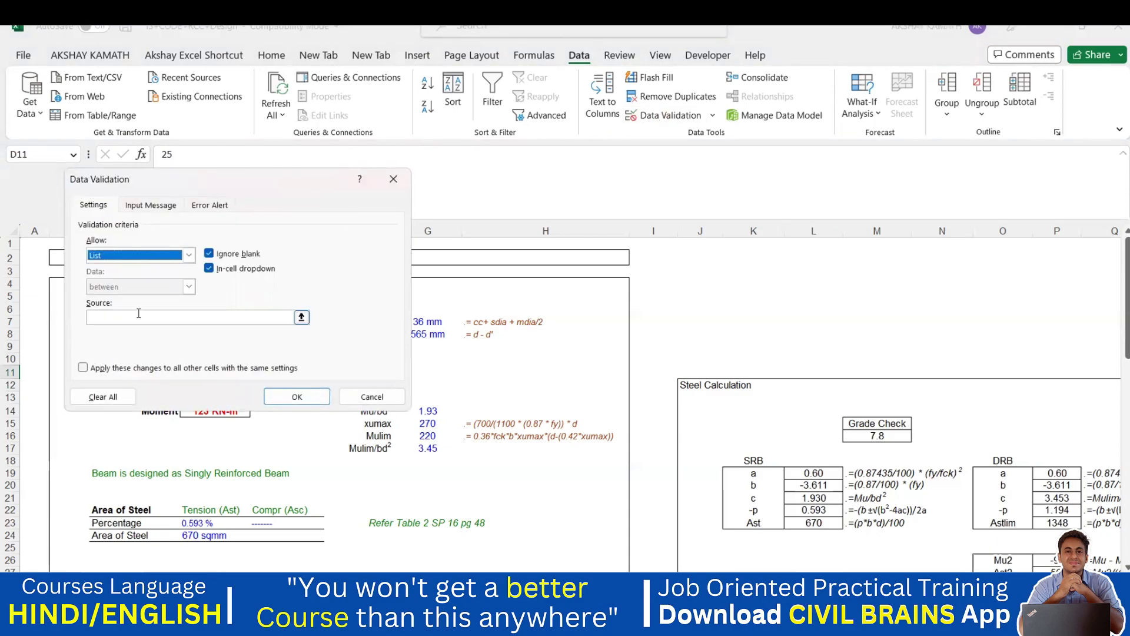
left_click(138, 313)
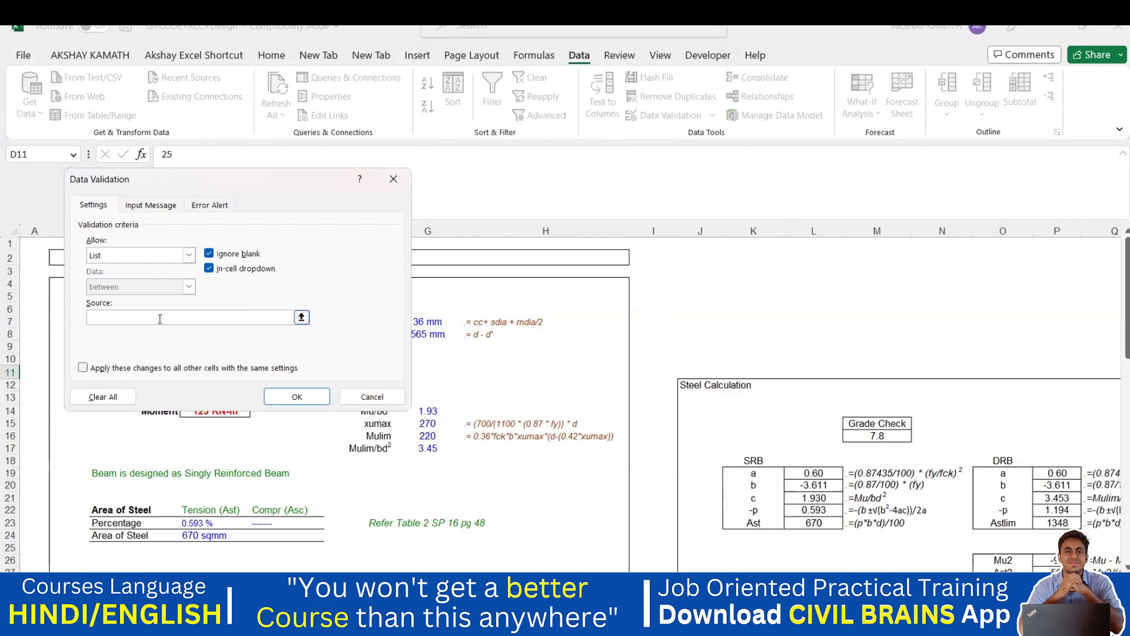
type("20,25,30,35")
left_click(313, 397)
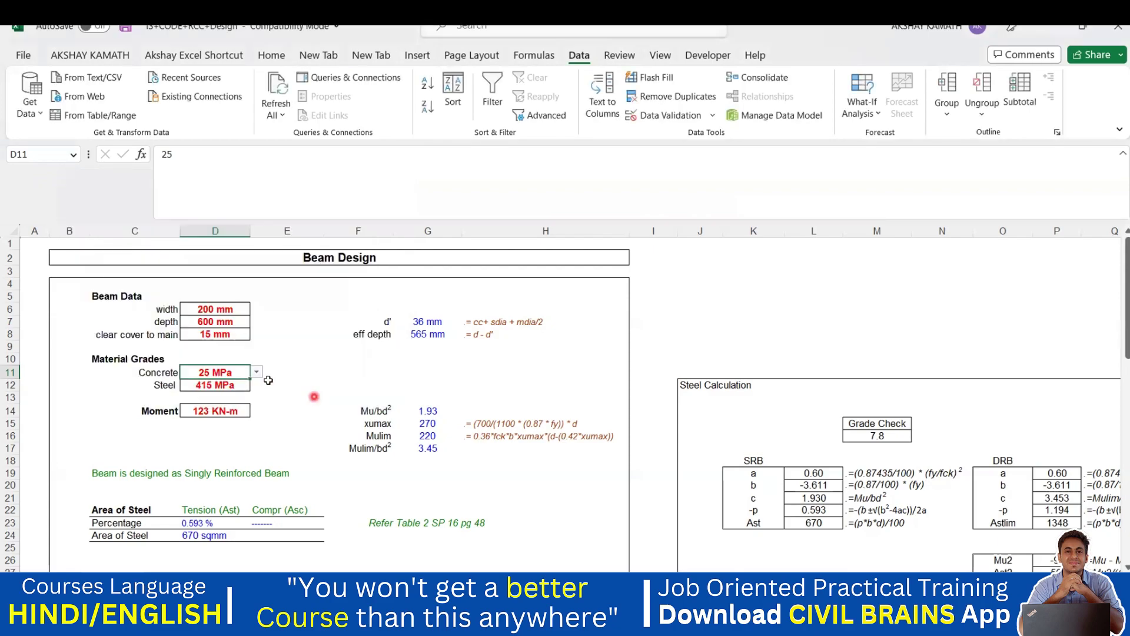
- Open and close D11's grade dropdown, leaving the cell at 25 MPa
left_click(257, 371)
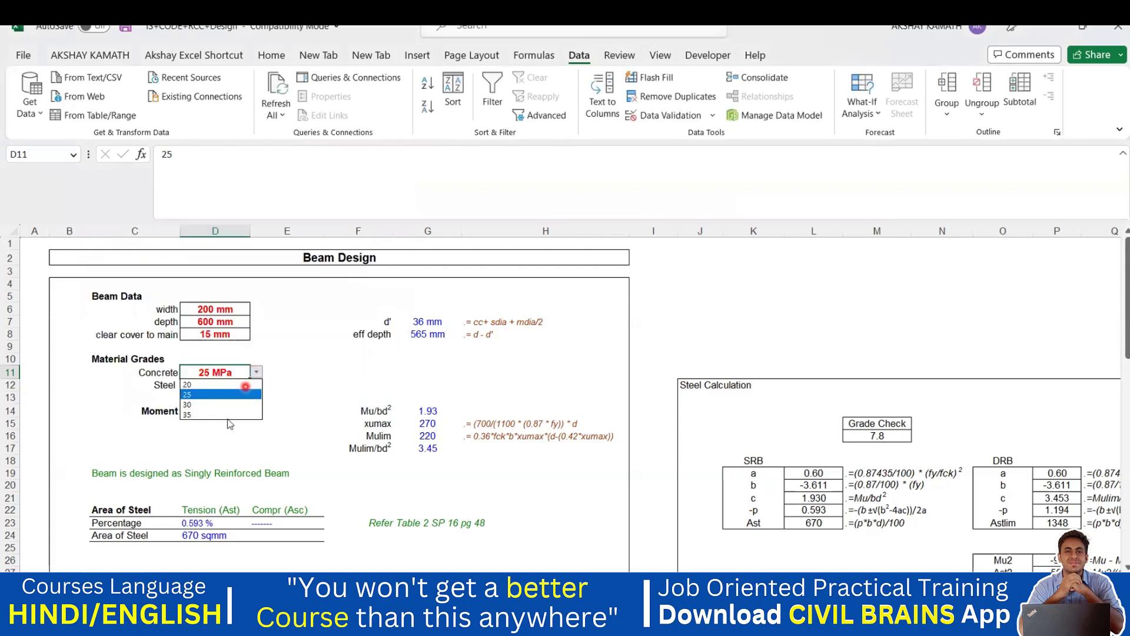
key("Escape")
left_click(298, 405)
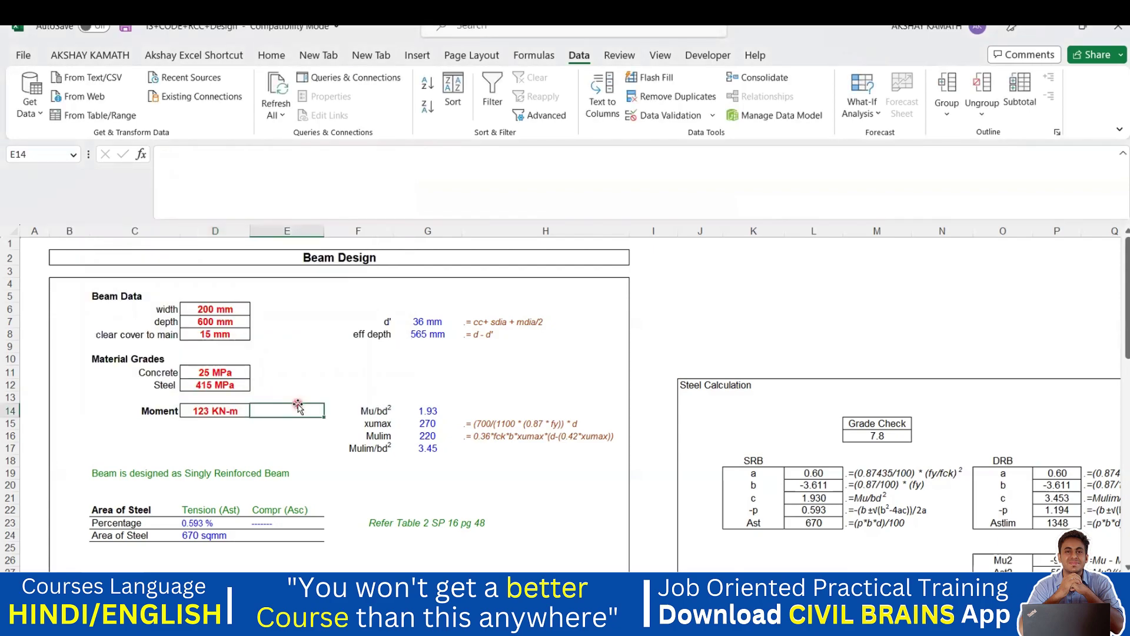
left_click(243, 373)
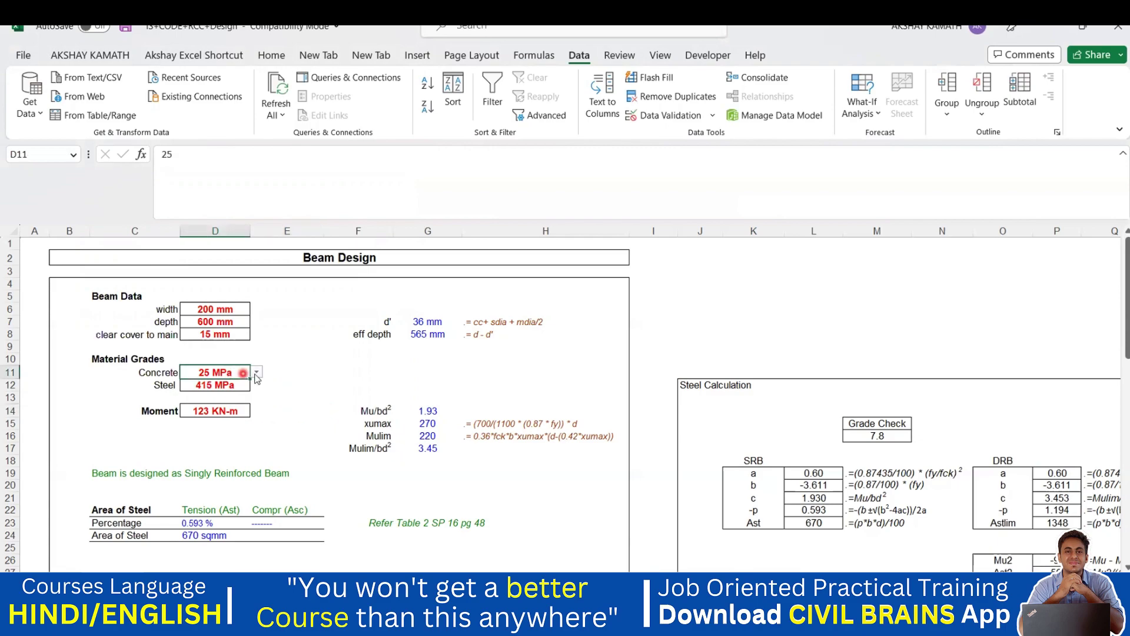
left_click(257, 373)
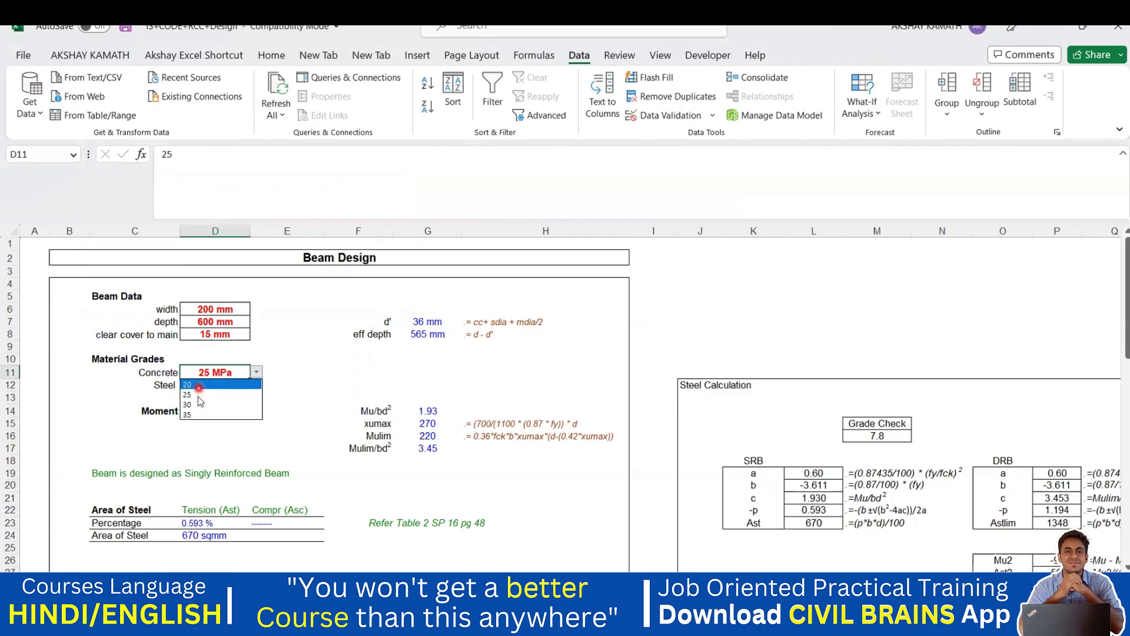
left_click(298, 415)
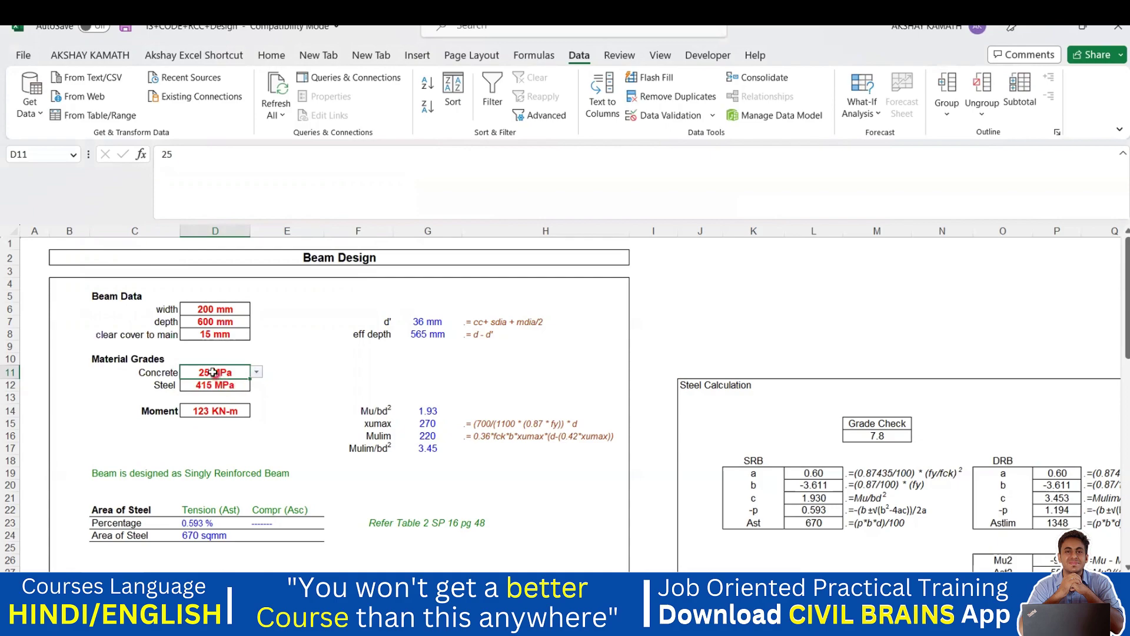
- Enter 40 in D11 twice, dismissing the validation error each time so it stays 25 MPa
type("40")
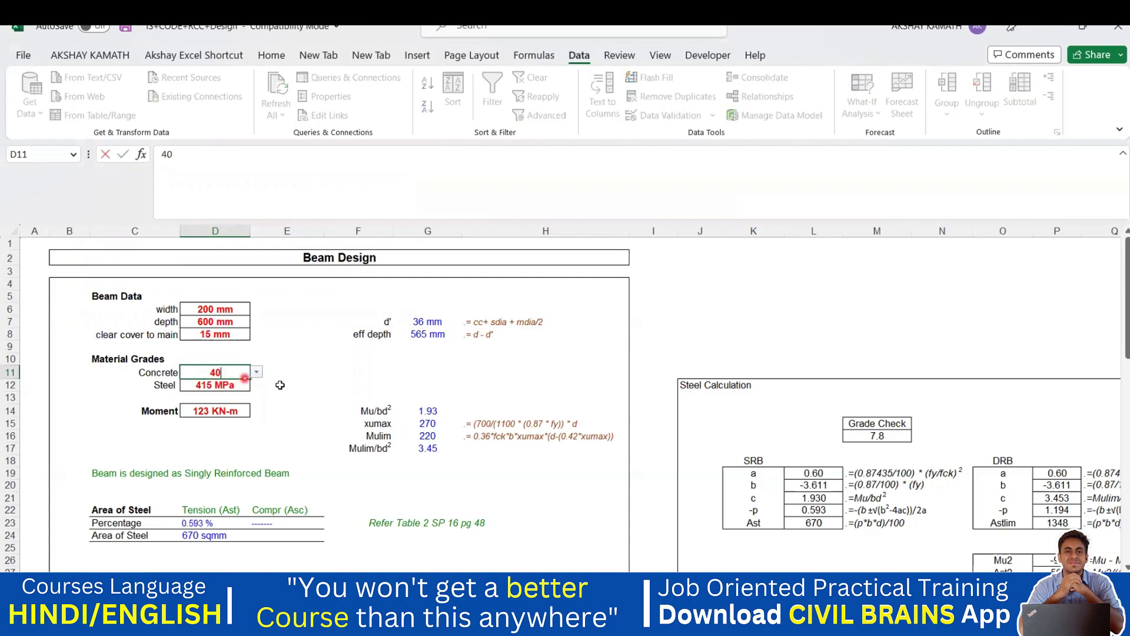
left_click(299, 390)
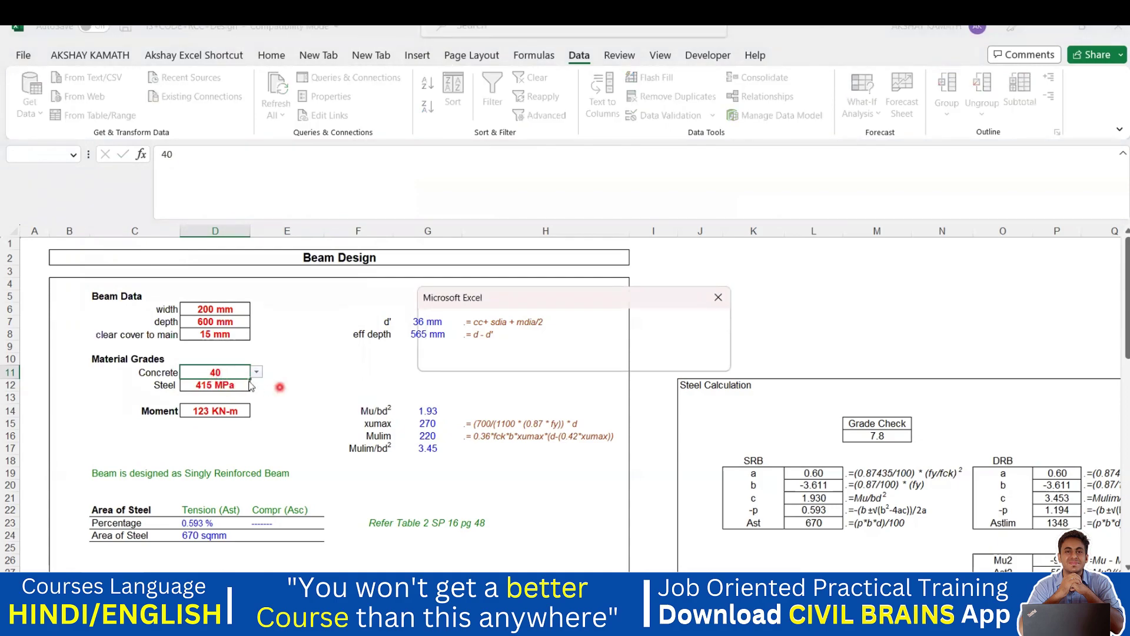
left_click(717, 302)
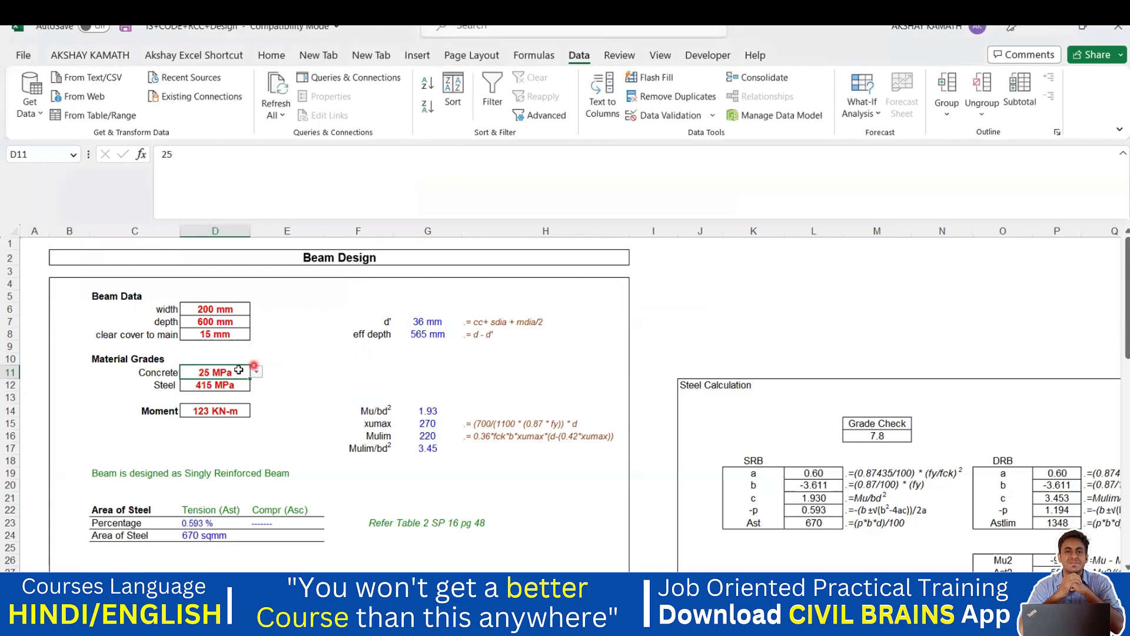
type("40")
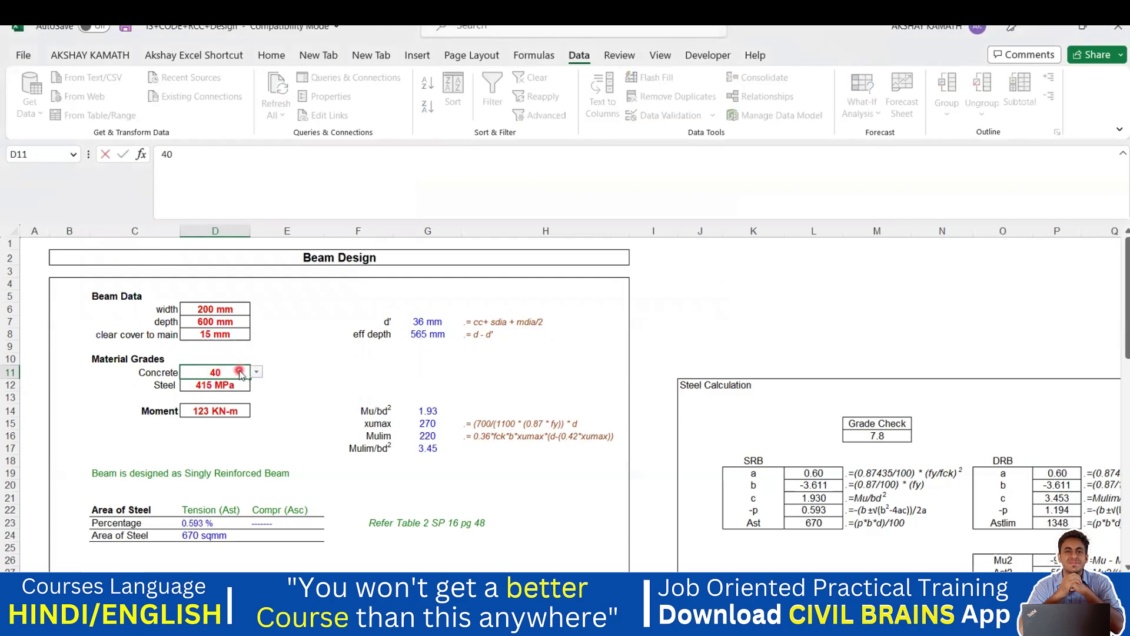
left_click(309, 372)
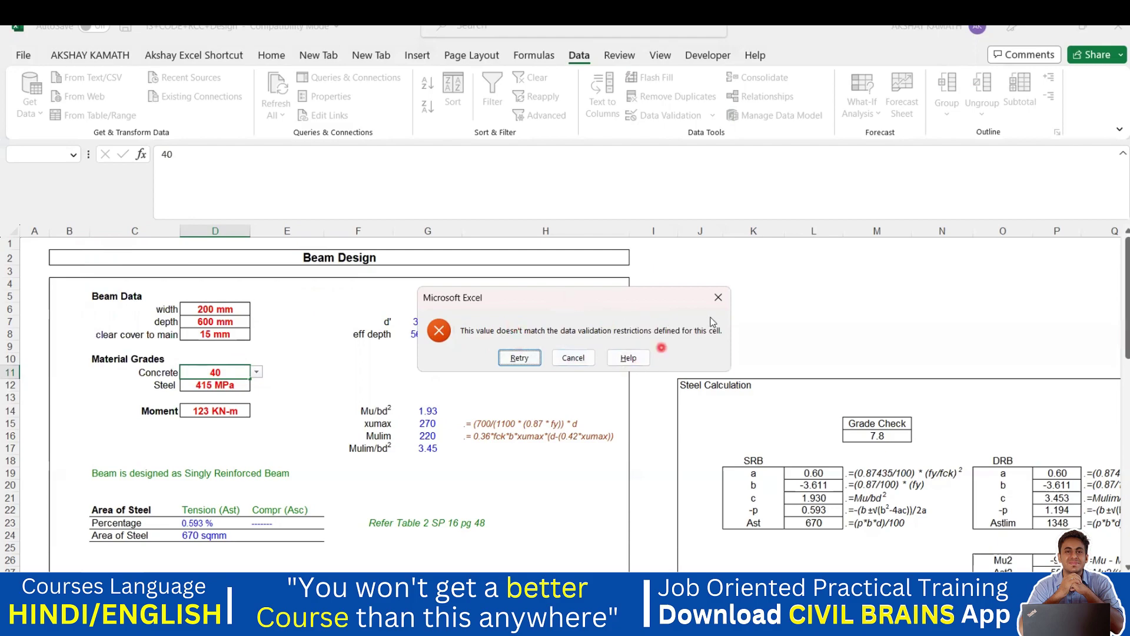
left_click(718, 297)
left_click(284, 446)
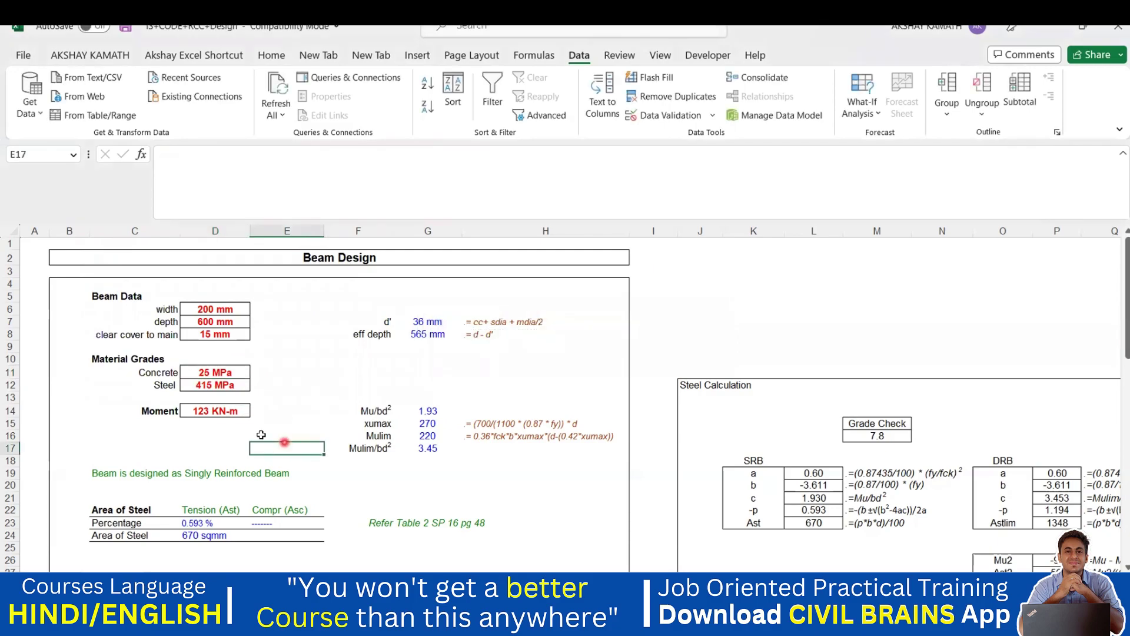
- In D11's Error Alert settings, set the alert style to Warning
left_click(231, 372)
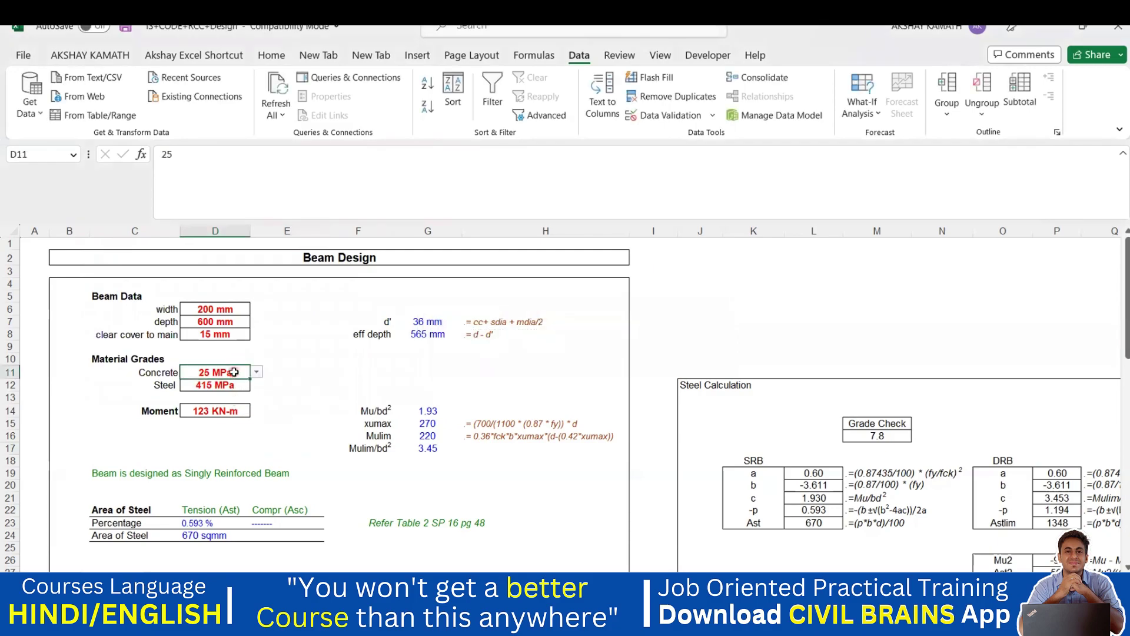
left_click(675, 117)
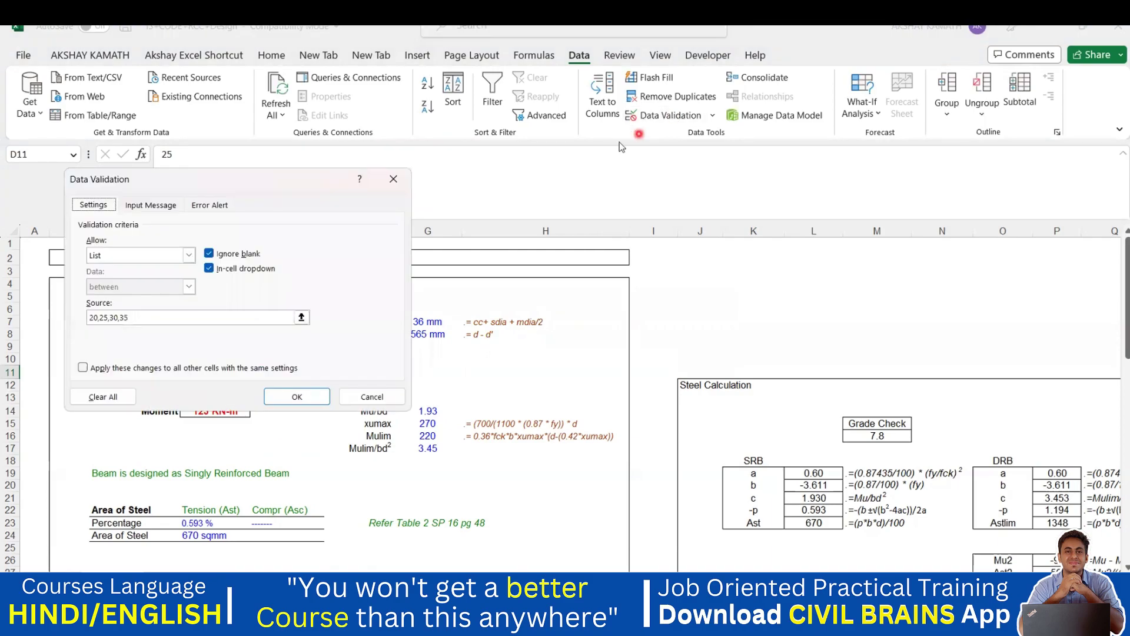
left_click(219, 207)
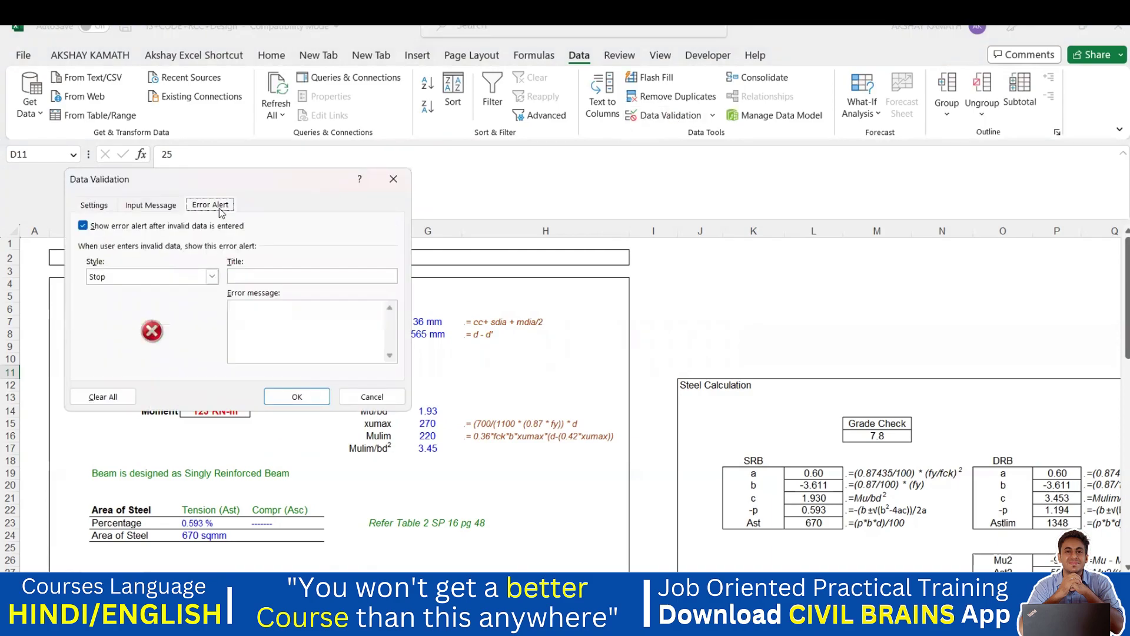
left_click(151, 284)
left_click(138, 288)
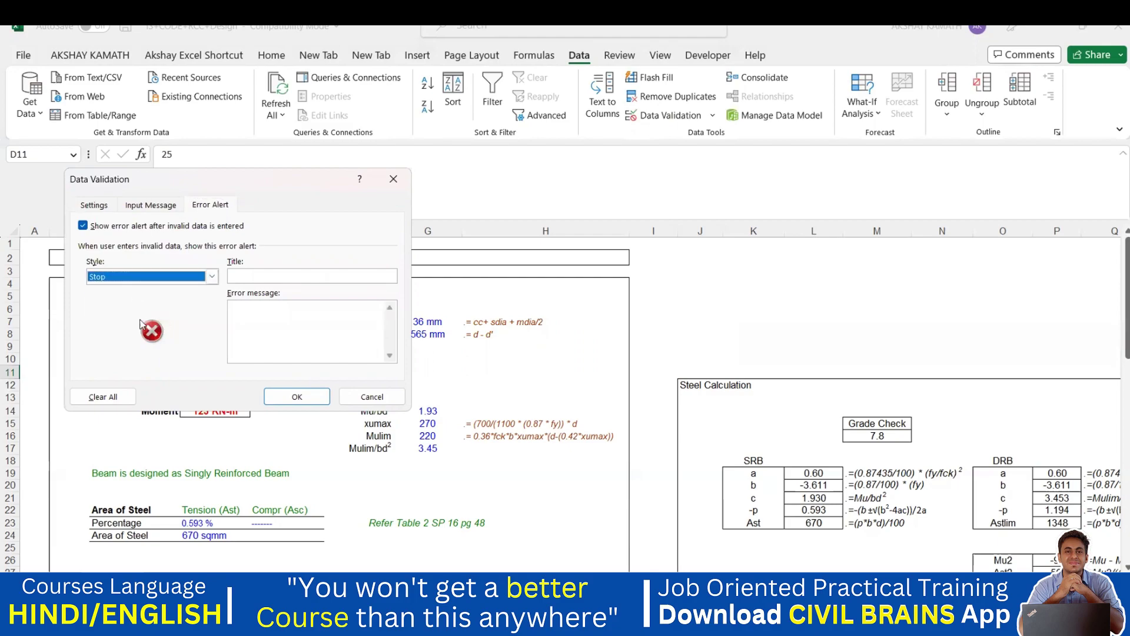
left_click(212, 277)
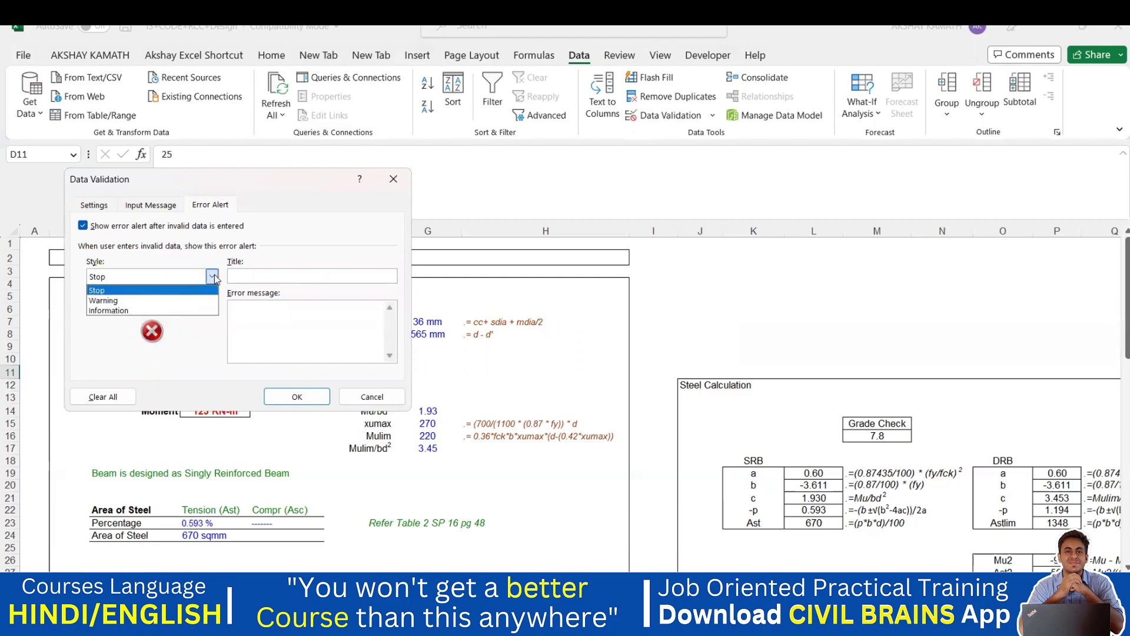
left_click(182, 300)
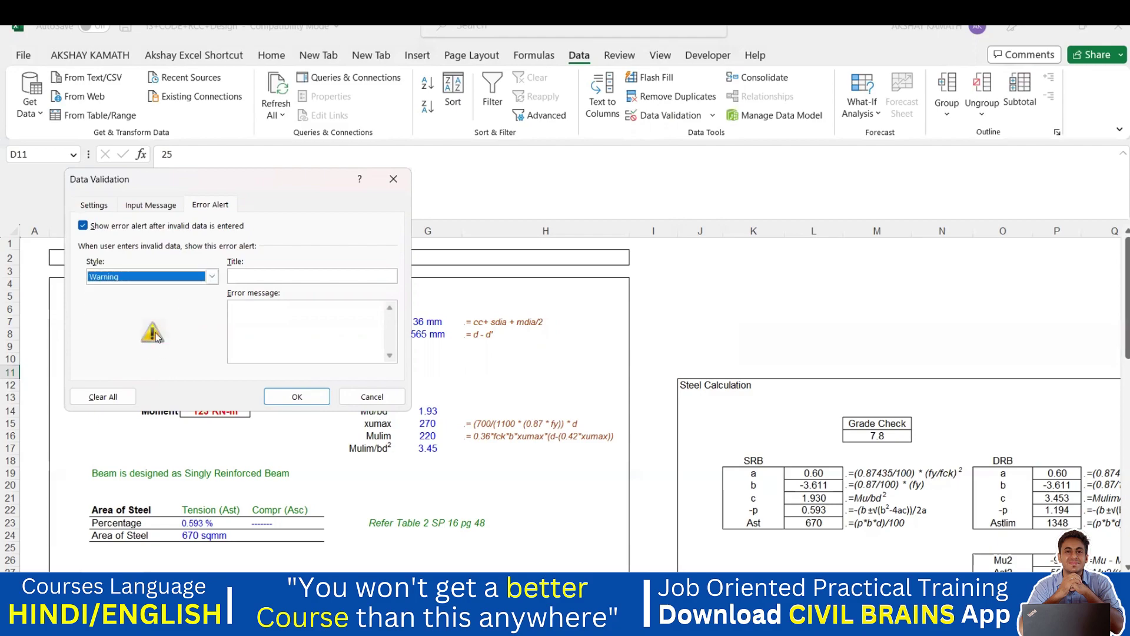
left_click(213, 276)
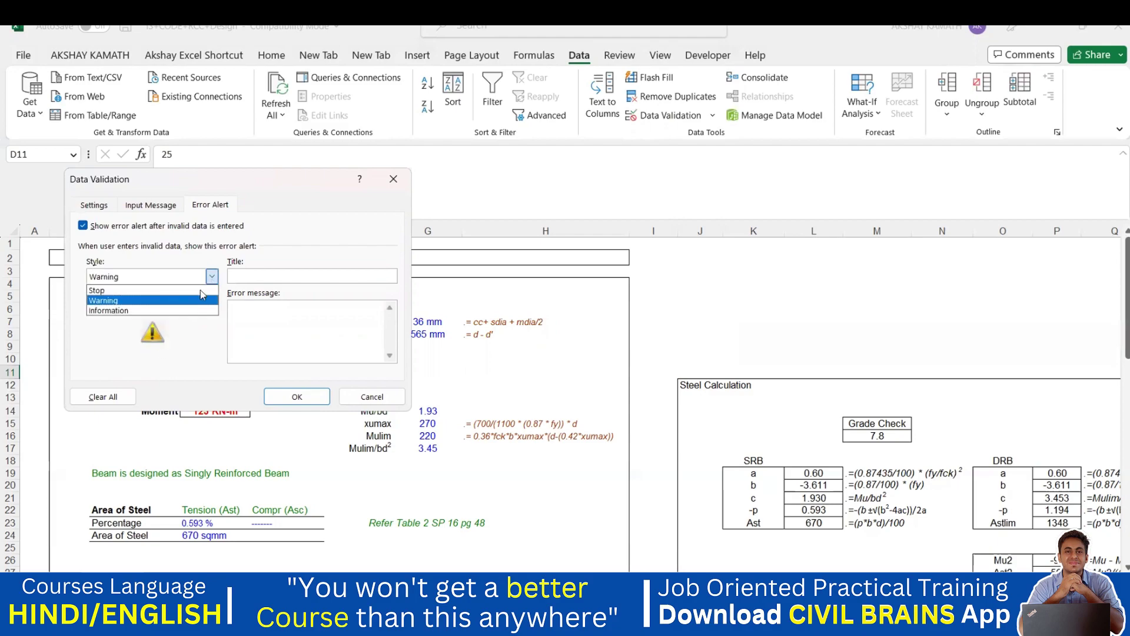
left_click(174, 311)
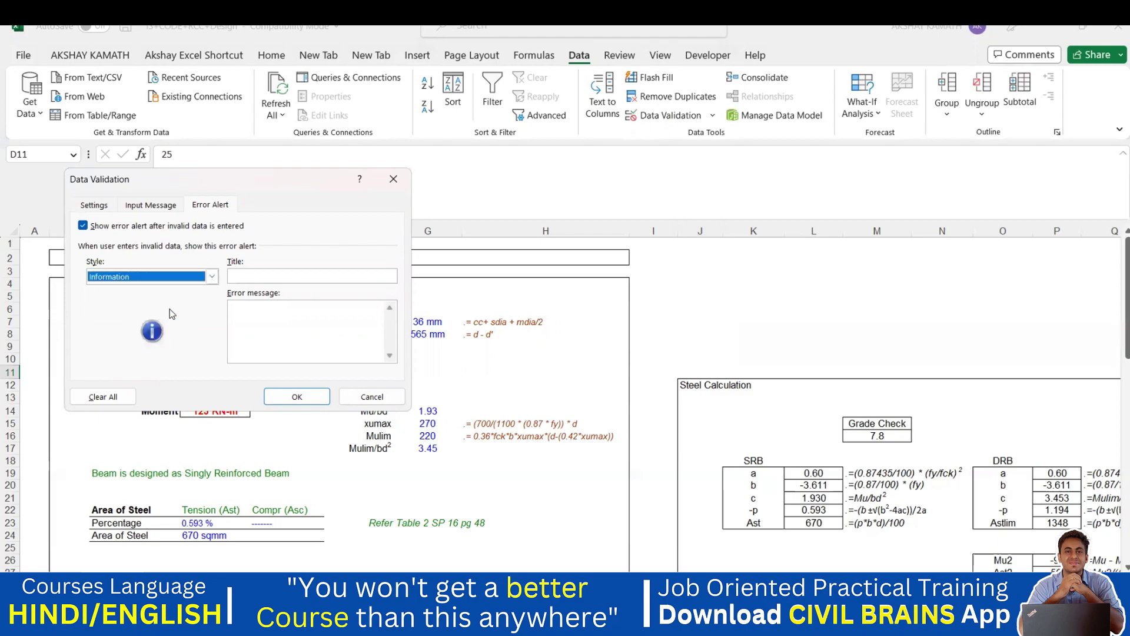
left_click(213, 277)
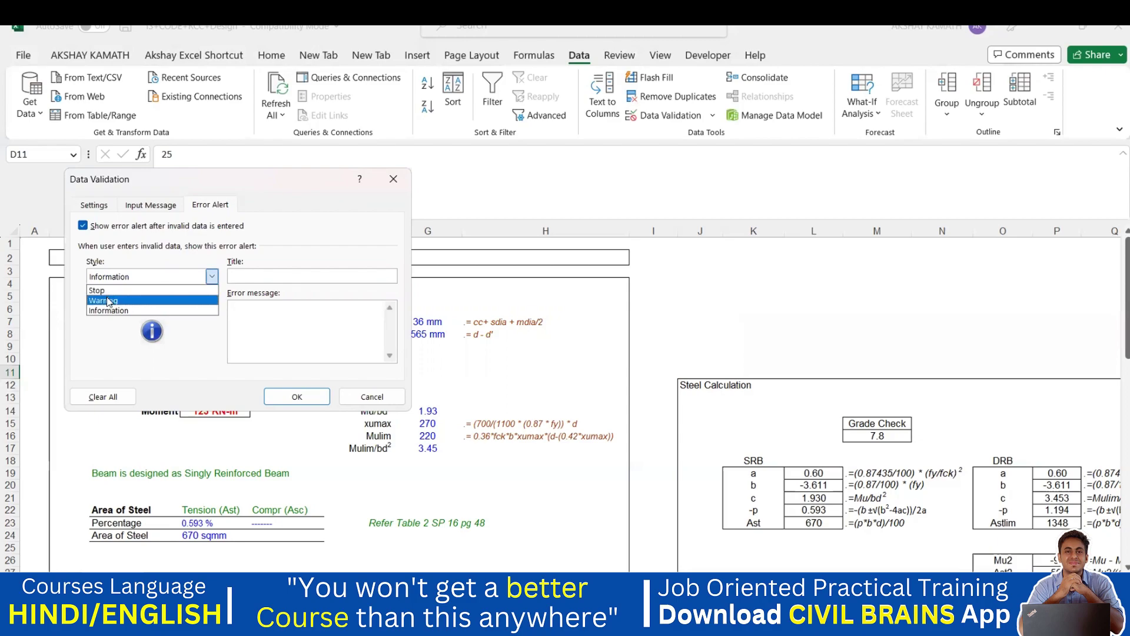
left_click(107, 300)
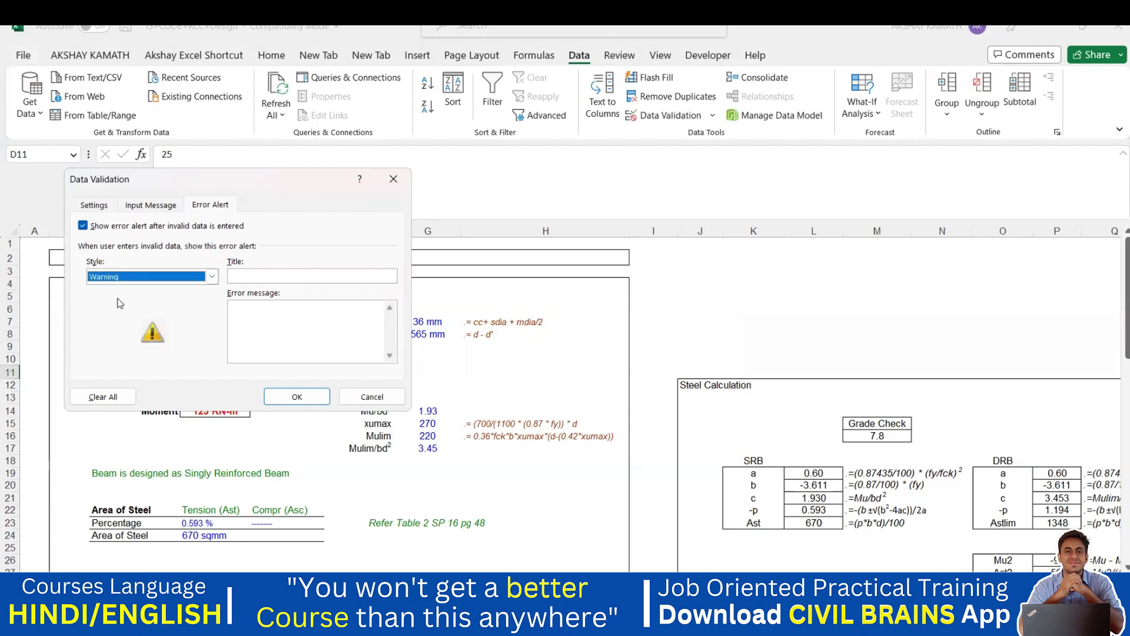
- Title the alert 'Error MEssage' with message 'Please Select vaues from Dropdown Button' and save
left_click(276, 277)
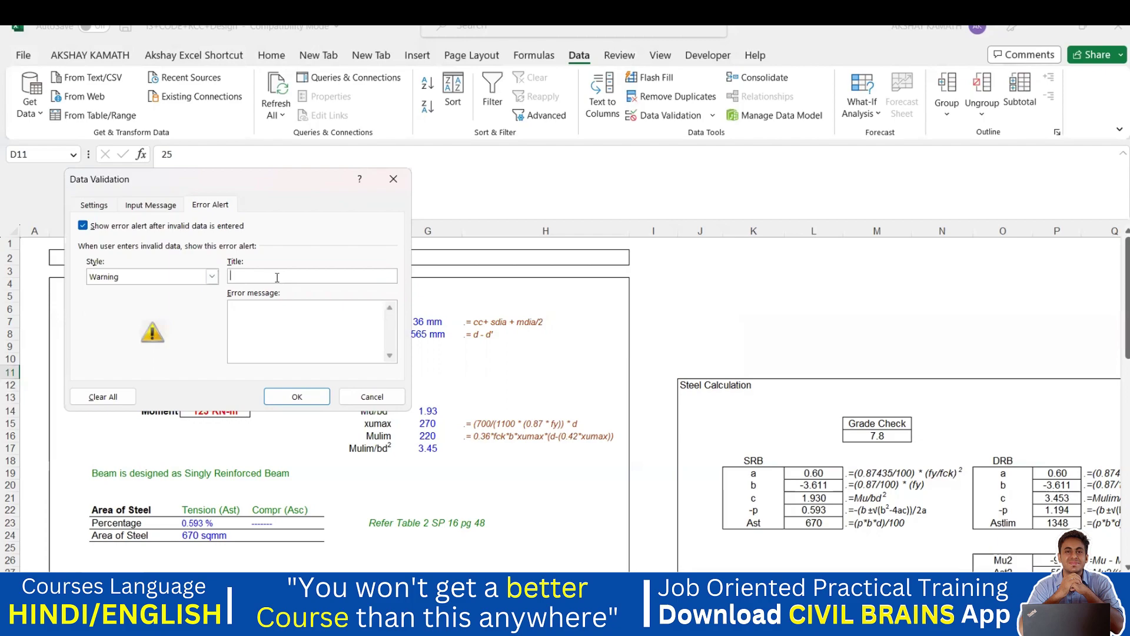
type("Error MEs")
left_click(280, 322)
type("Please")
key("BackSpace")
key("BackSpace")
key("BackSpace")
key("BackSpace")
type("m Dropdown Button")
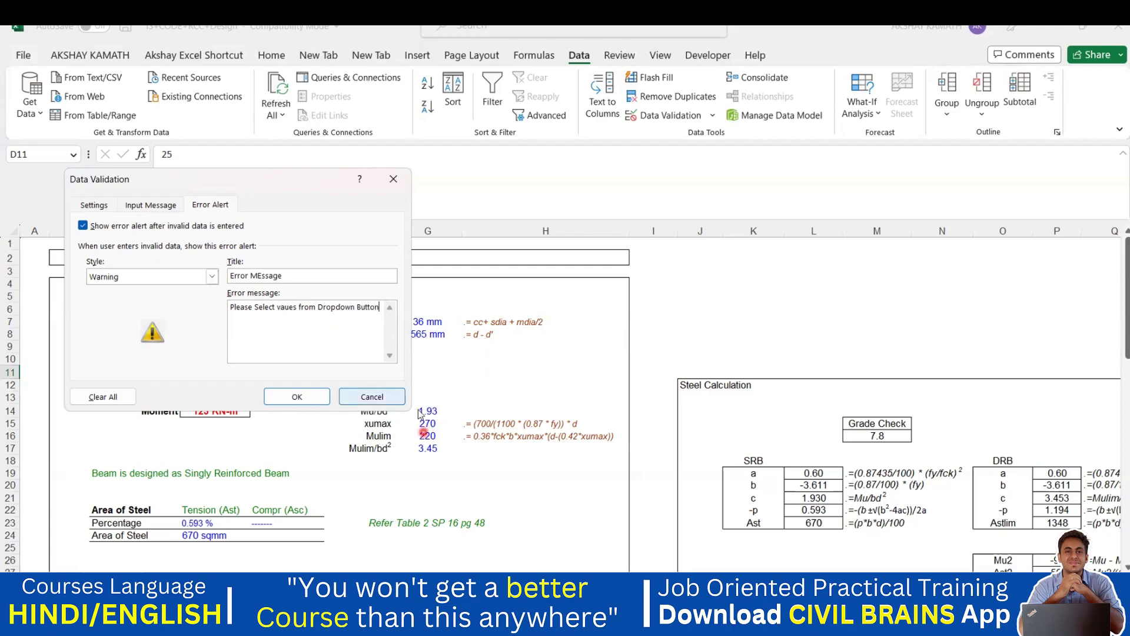
left_click(327, 397)
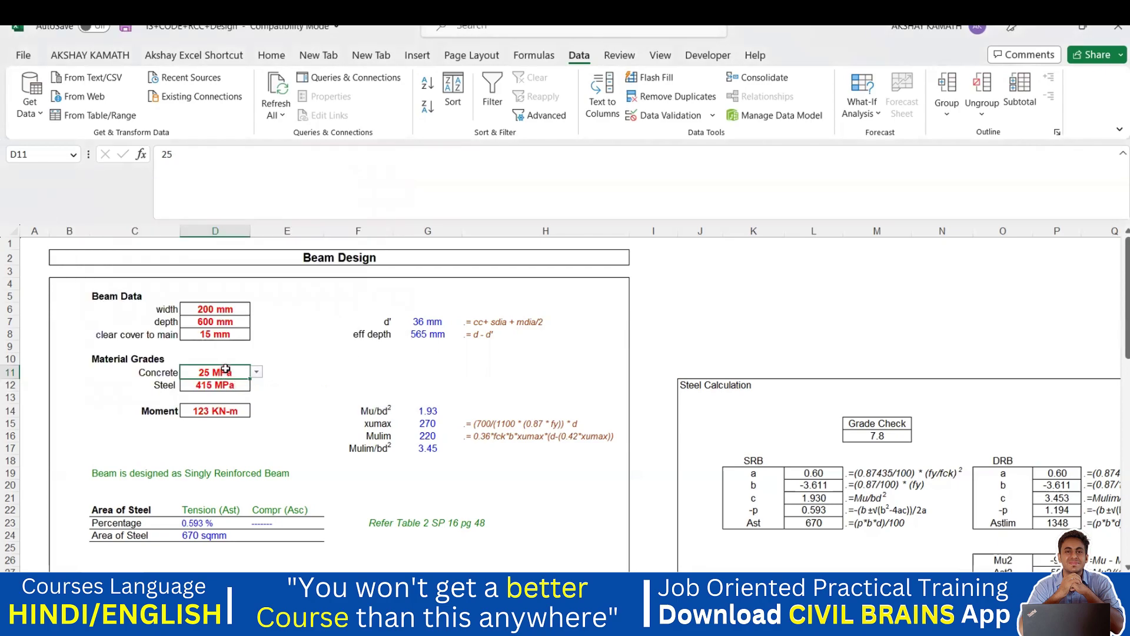
type("40")
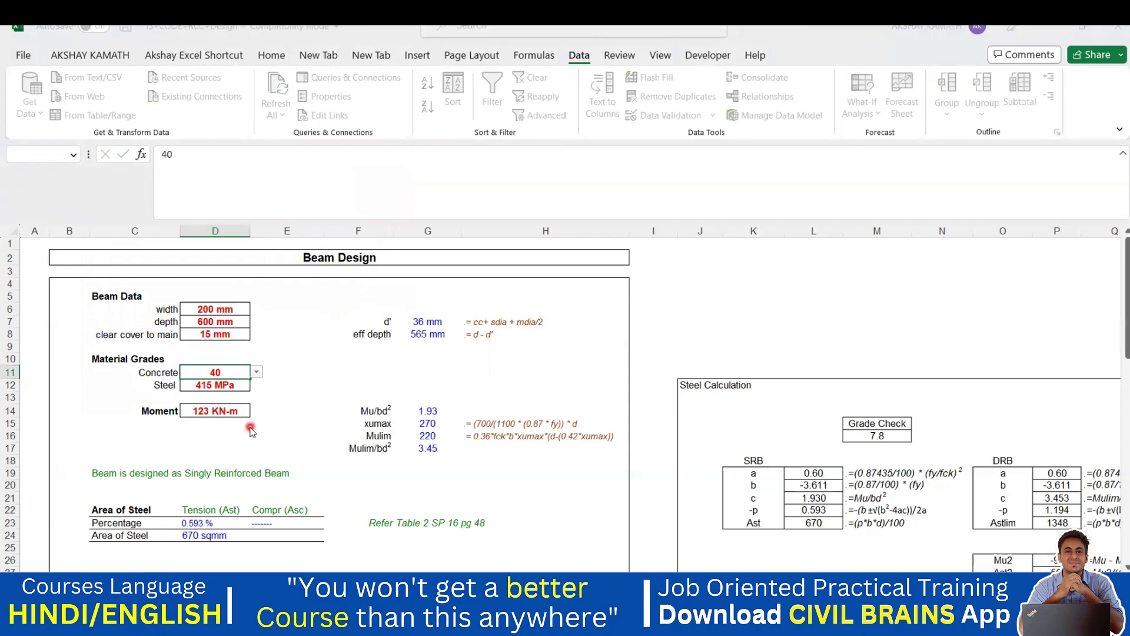
left_click(250, 430)
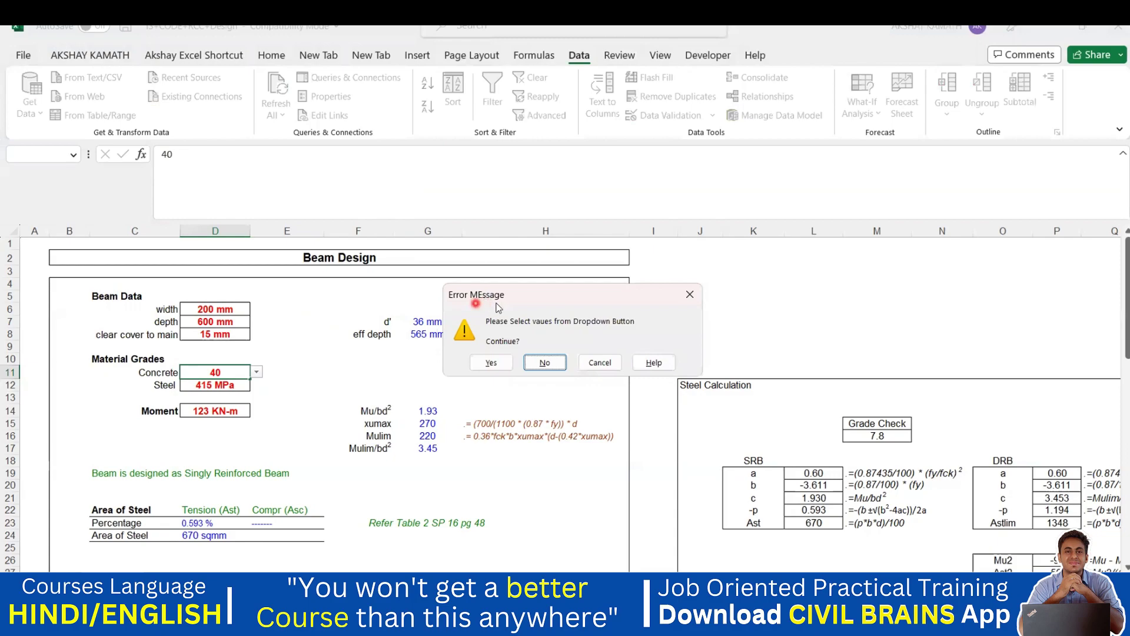
left_click(600, 362)
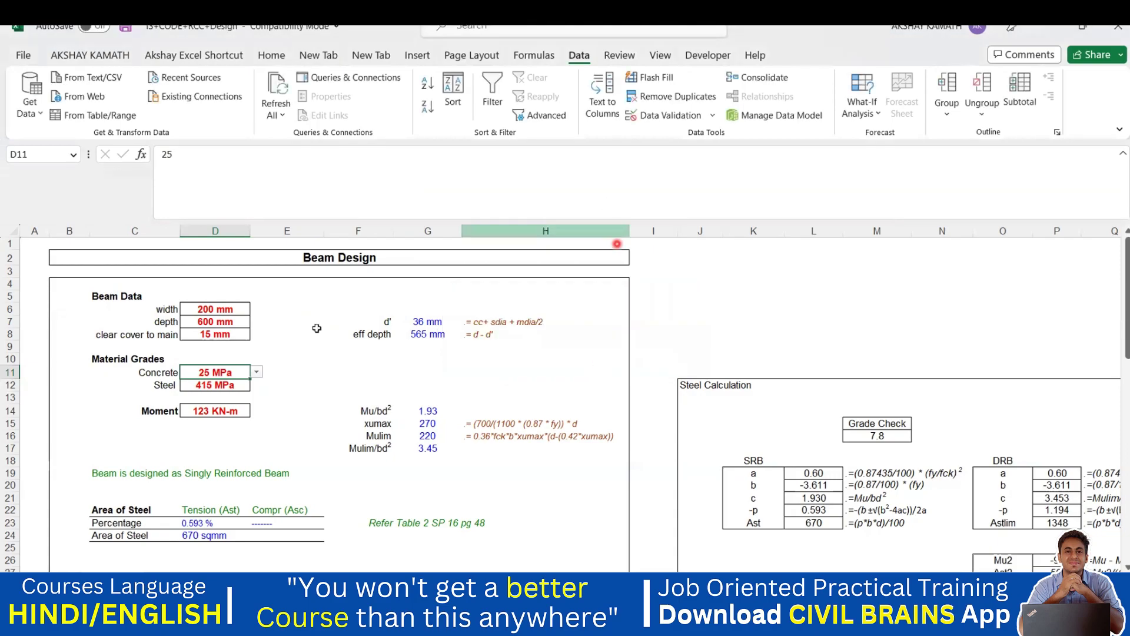
- Change D11's error alert title to Warning and apply it
left_click(664, 116)
left_click(262, 276)
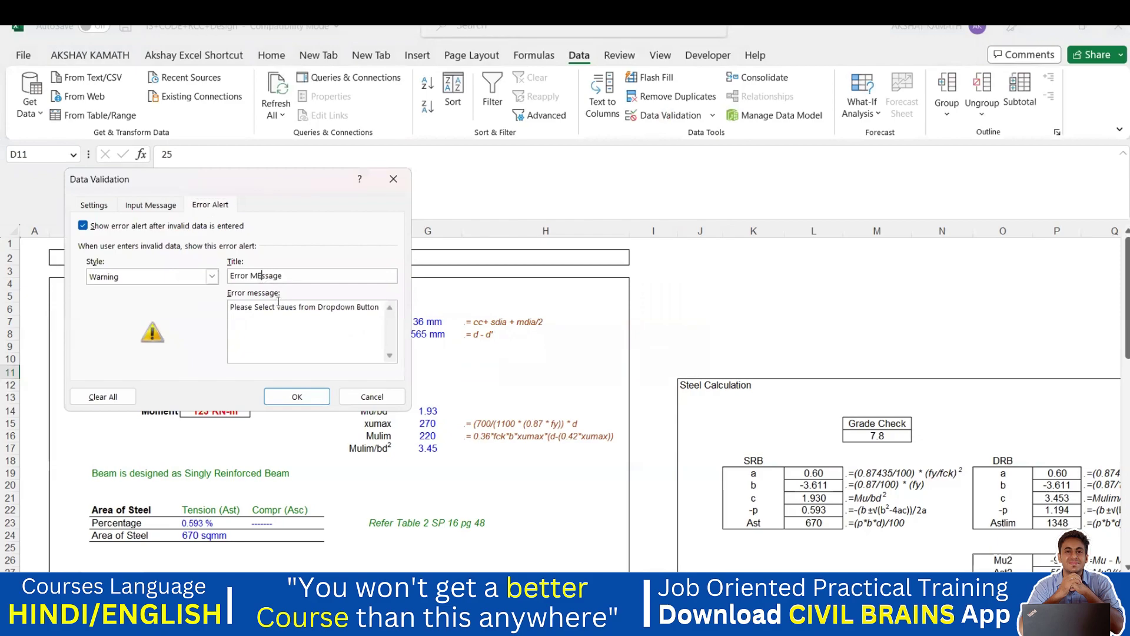
key("BackSpace")
type("e")
key("BackSpace")
key("BackSpace")
key("BackSpace")
key("BackSpace")
key("BackSpace")
key("BackSpace")
key("BackSpace")
key("BackSpace")
key("BackSpace")
left_click(299, 397)
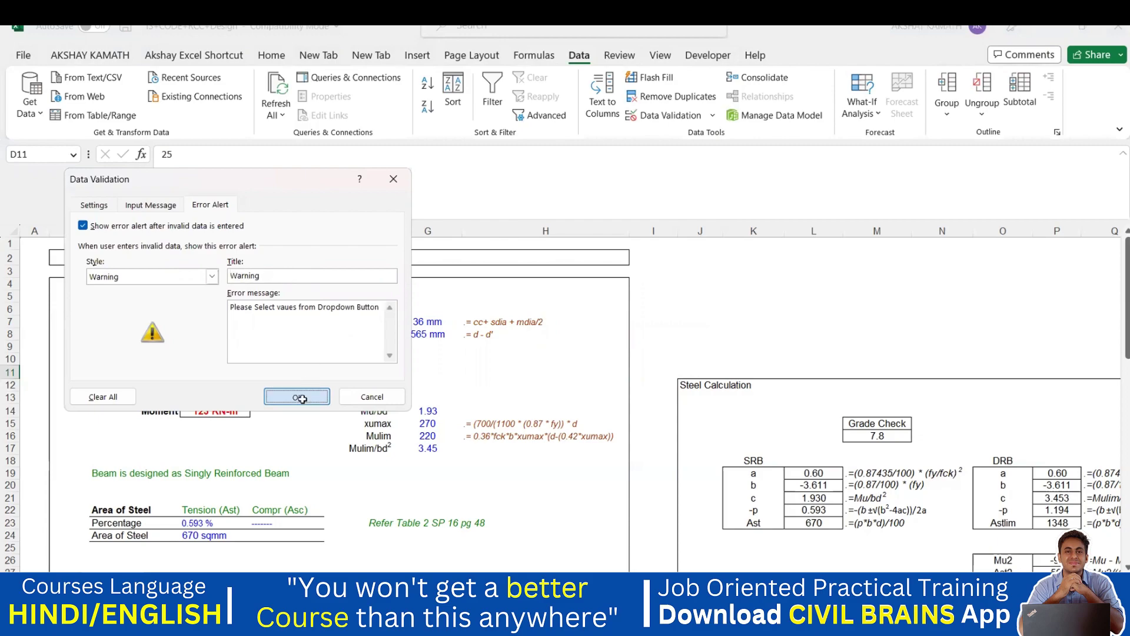
- Test entering 40 in D11, cancel at the warning to keep 25 MPa, and check the dropdown
type("40")
left_click(435, 355)
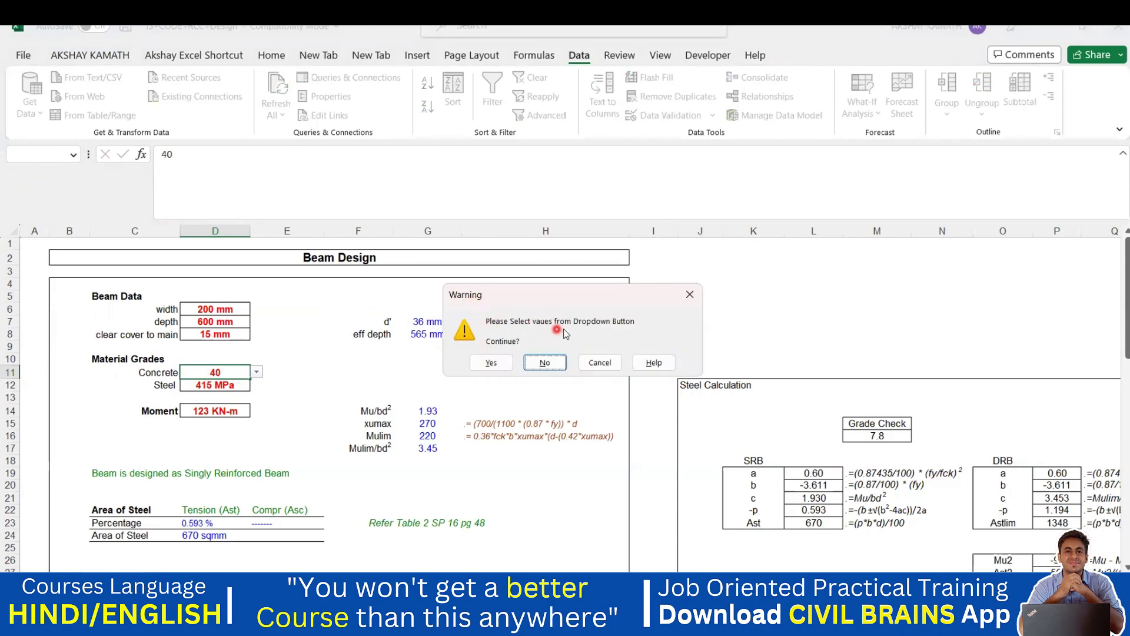
left_click(546, 363)
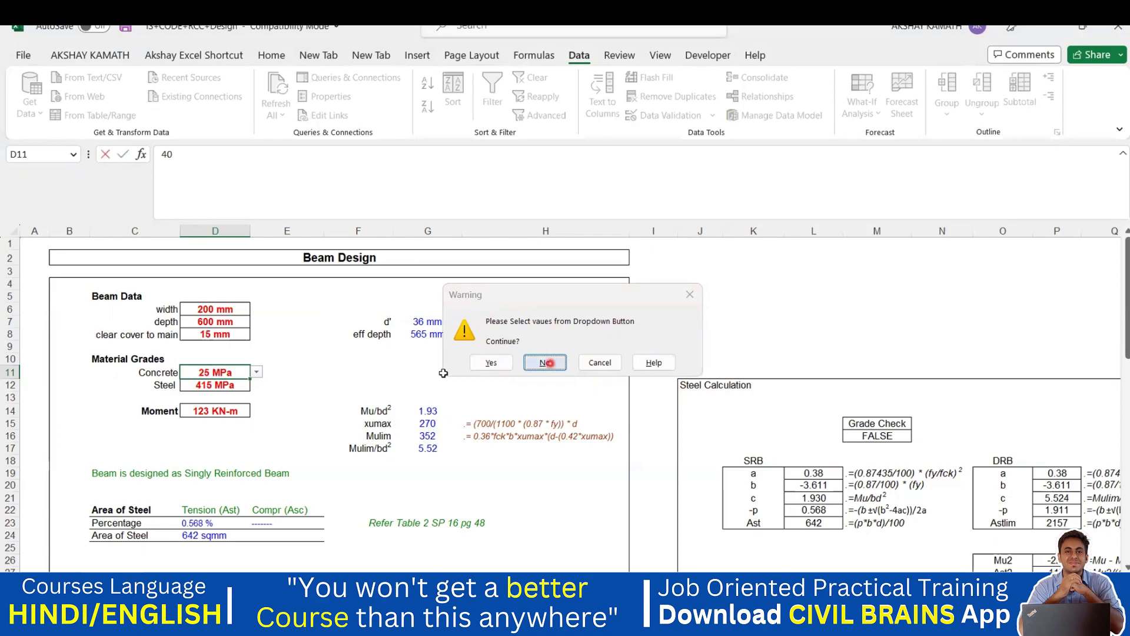
left_click(258, 381)
left_click(599, 361)
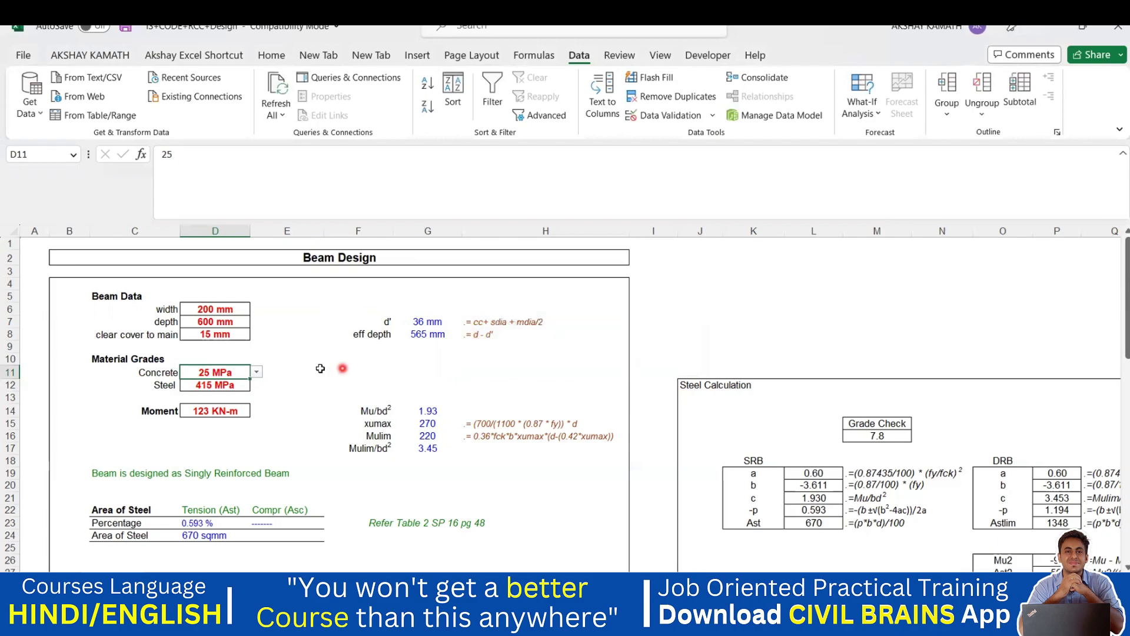
left_click(257, 373)
left_click(287, 374)
left_click(257, 373)
left_click(257, 373)
left_click(334, 384)
left_click(263, 372)
left_click(242, 375)
left_click(257, 371)
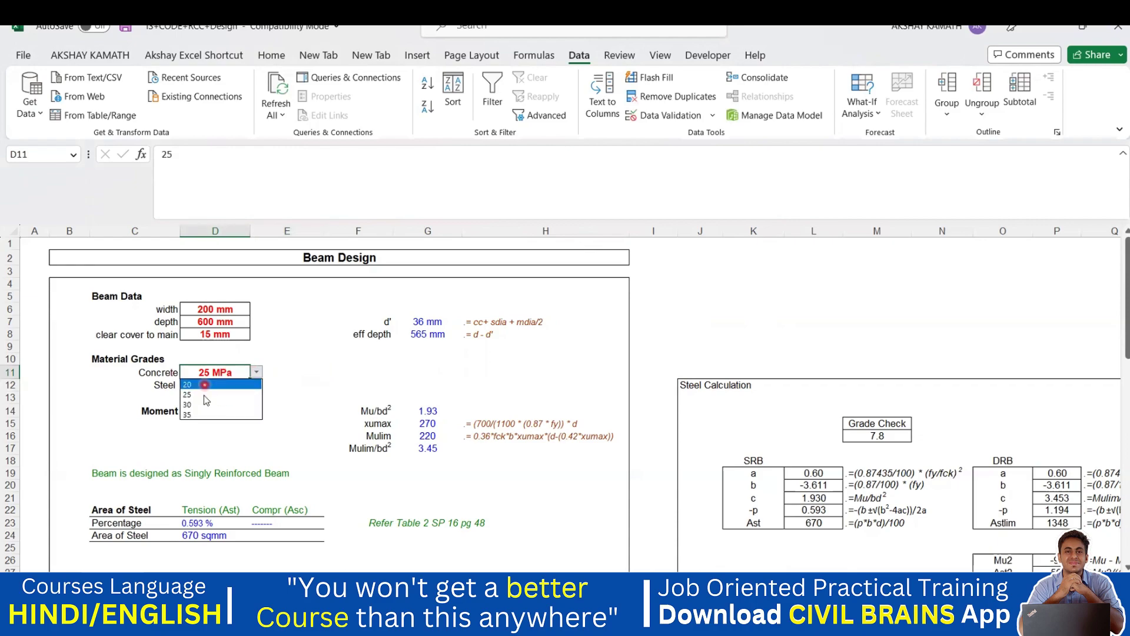
left_click(312, 409)
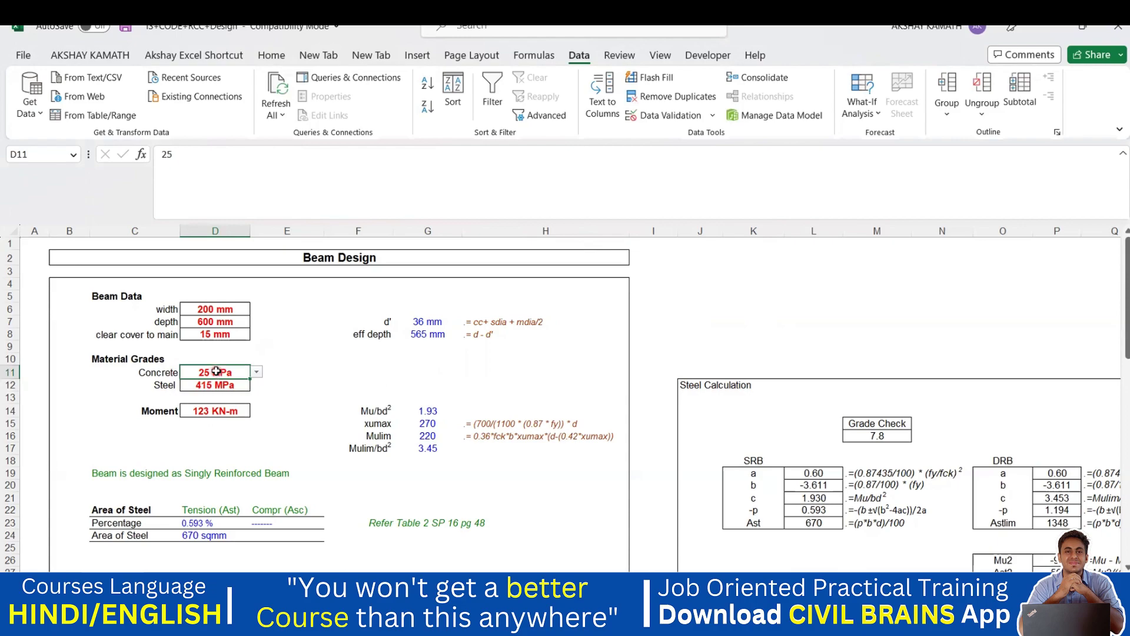
left_click(212, 387)
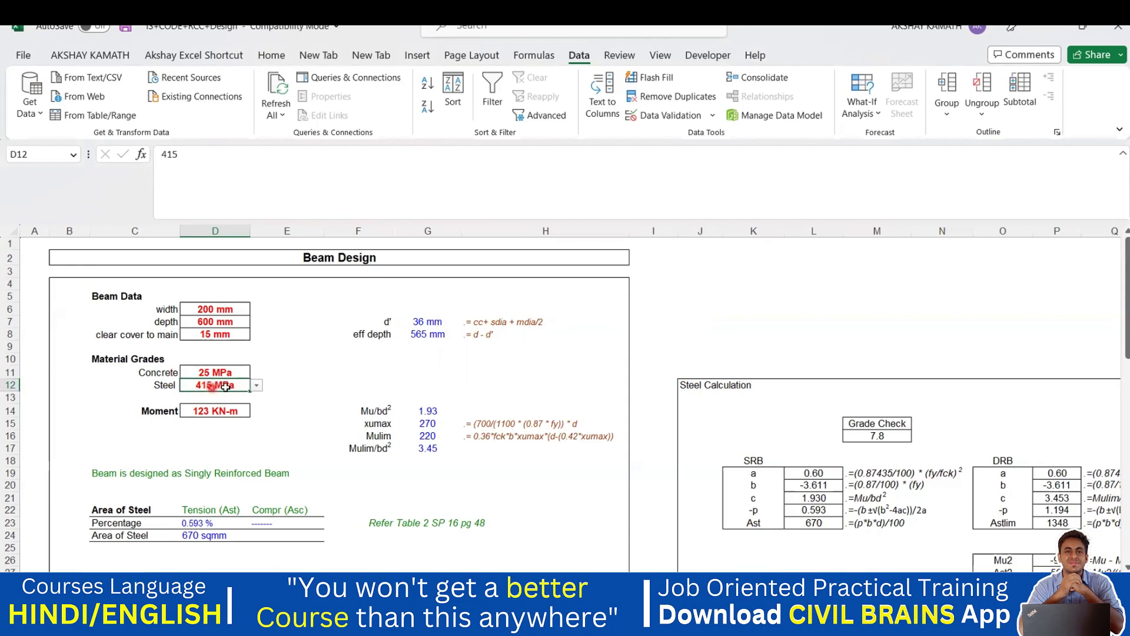
- Enable an input message for Steel cell D12 titled 'Inout Command' asking for rebar yield stress
left_click(659, 118)
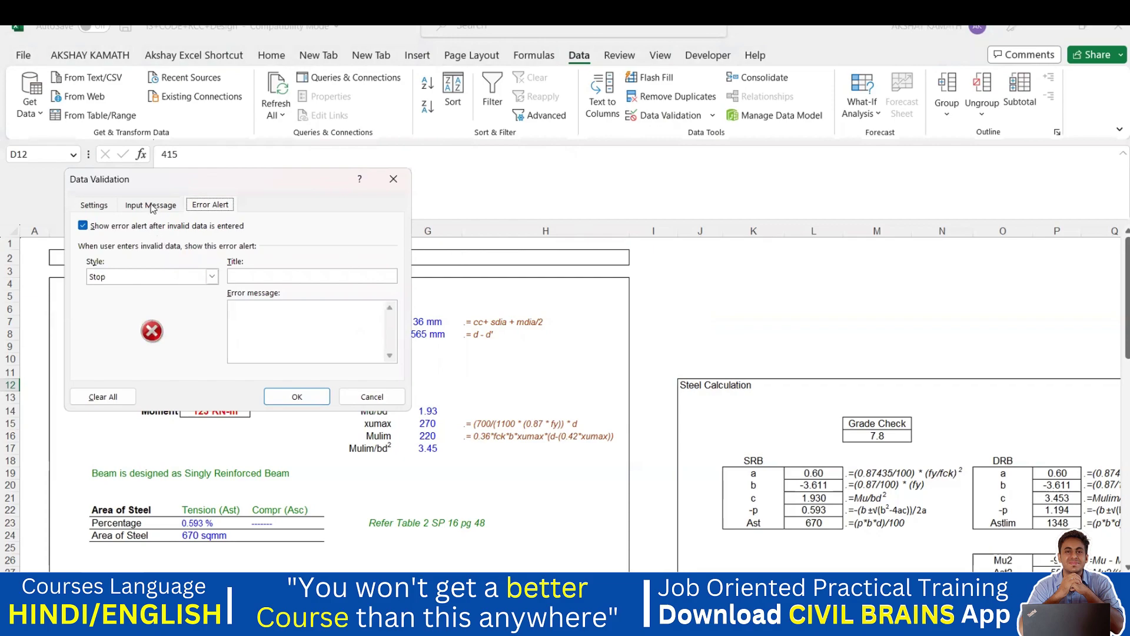
left_click(152, 206)
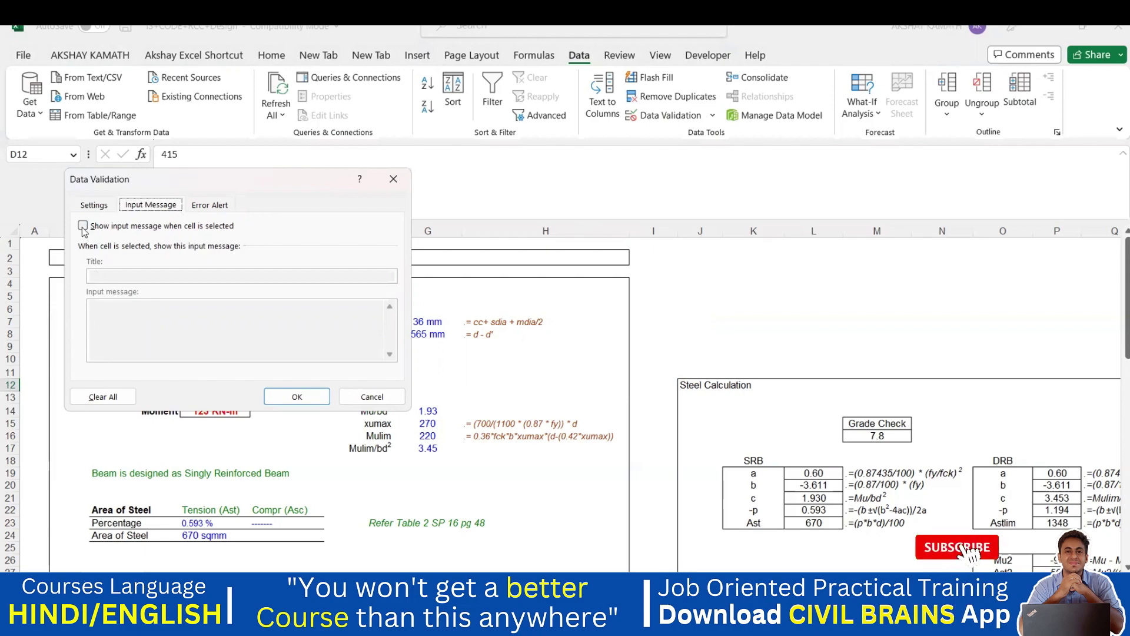
left_click(83, 227)
left_click(130, 276)
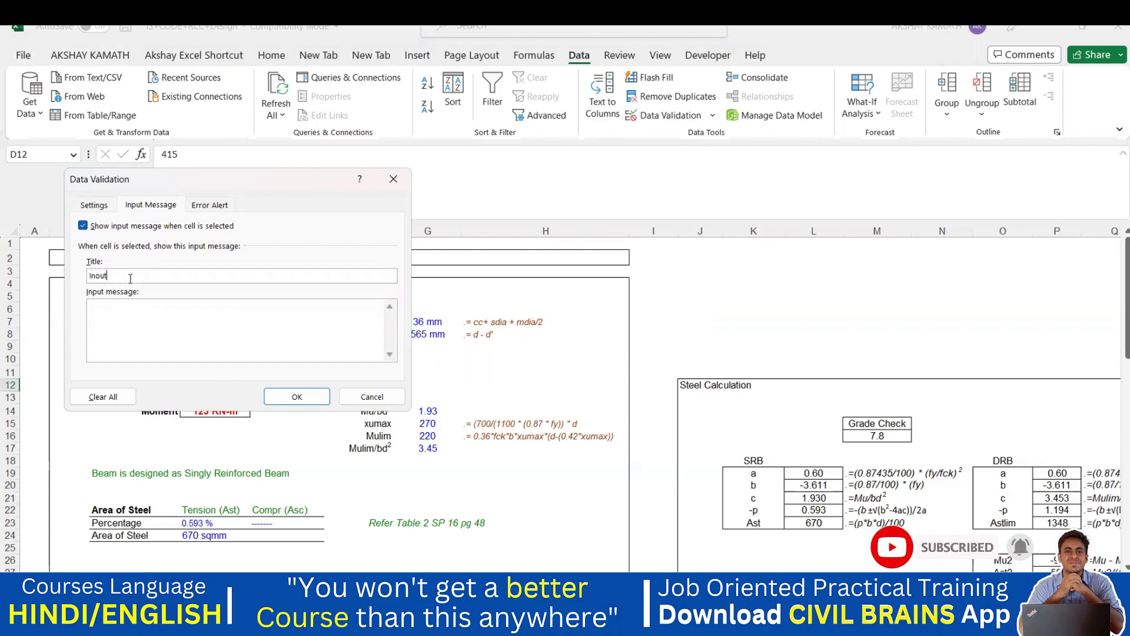
type("Inout Command")
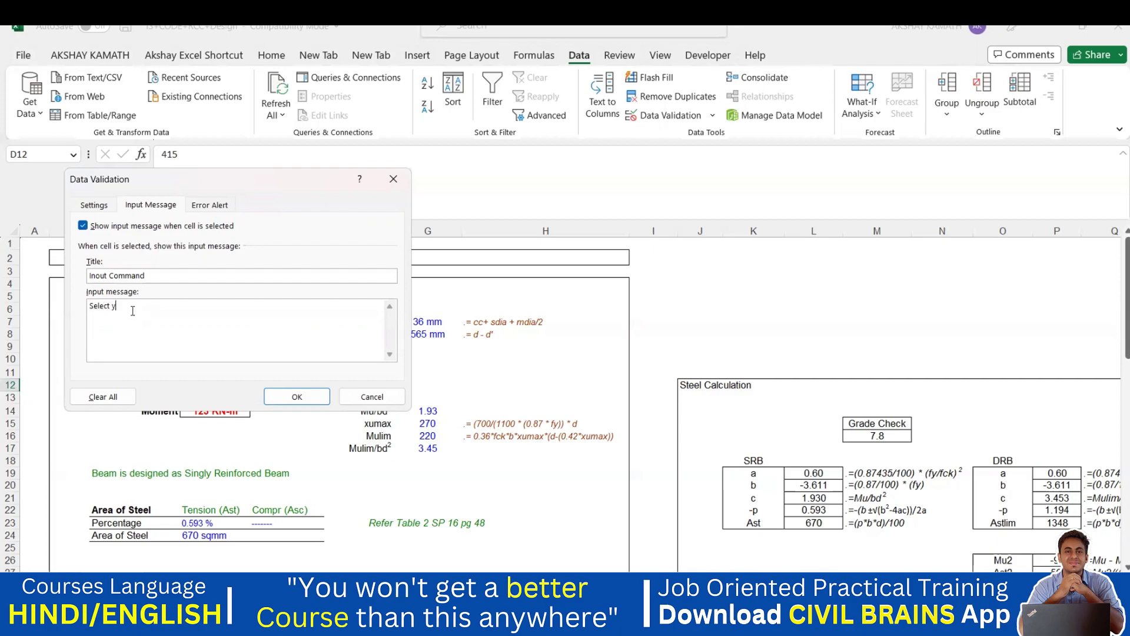
type("Stress")
- Correct 'yiles' to 'yield' in the message and confirm the input message
left_click(127, 308)
key("BackSpace")
key("BackSpace")
key("BackSpace")
type("eld")
left_click(297, 397)
left_click(605, 399)
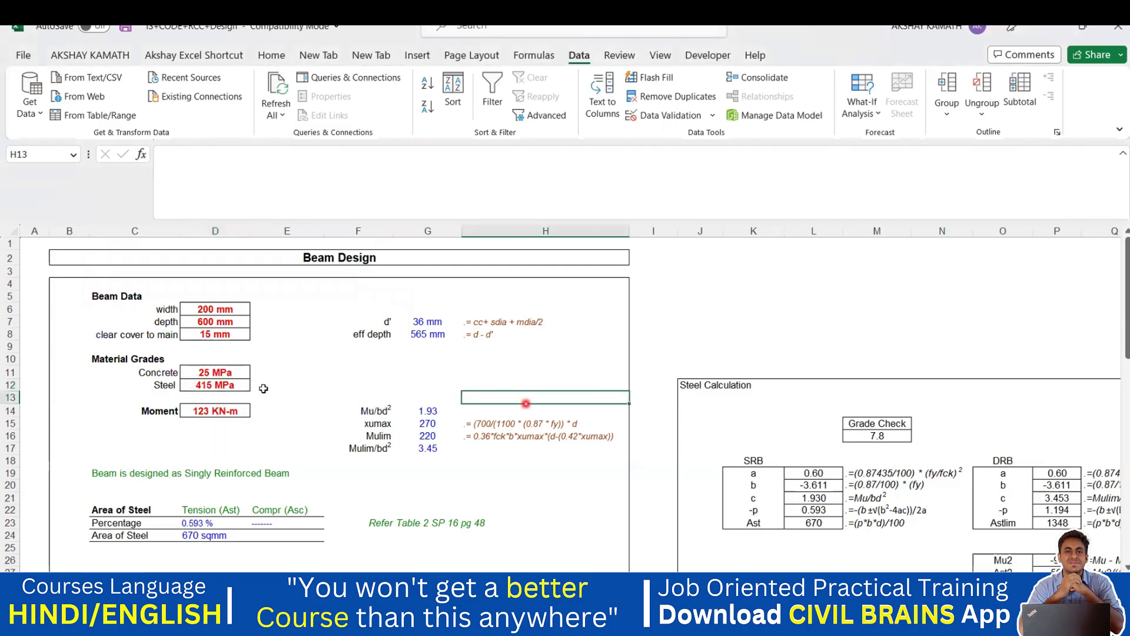
- Select D12 to view its yield-stress input message and 250/415/500 dropdown, then reopen Data Validation
left_click(215, 387)
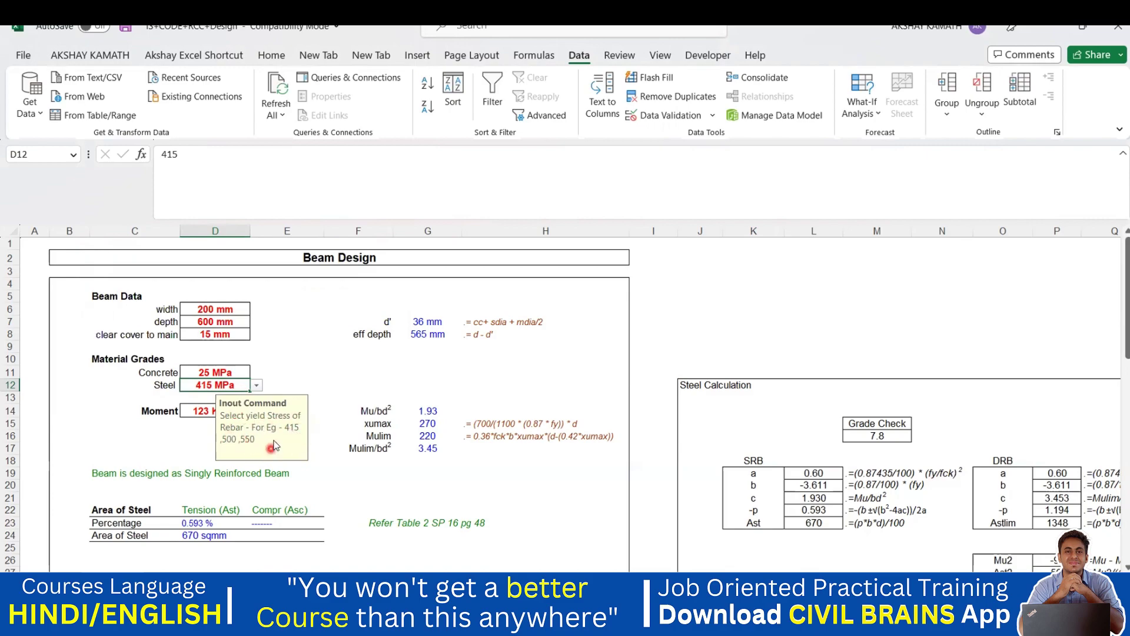
left_click(256, 385)
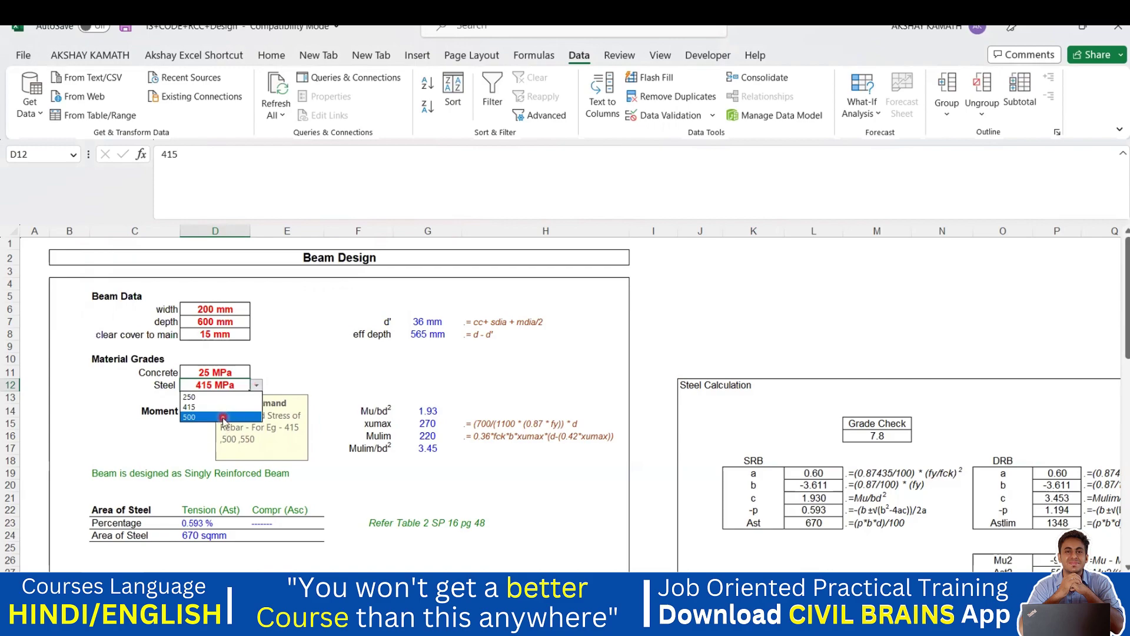
key("Escape")
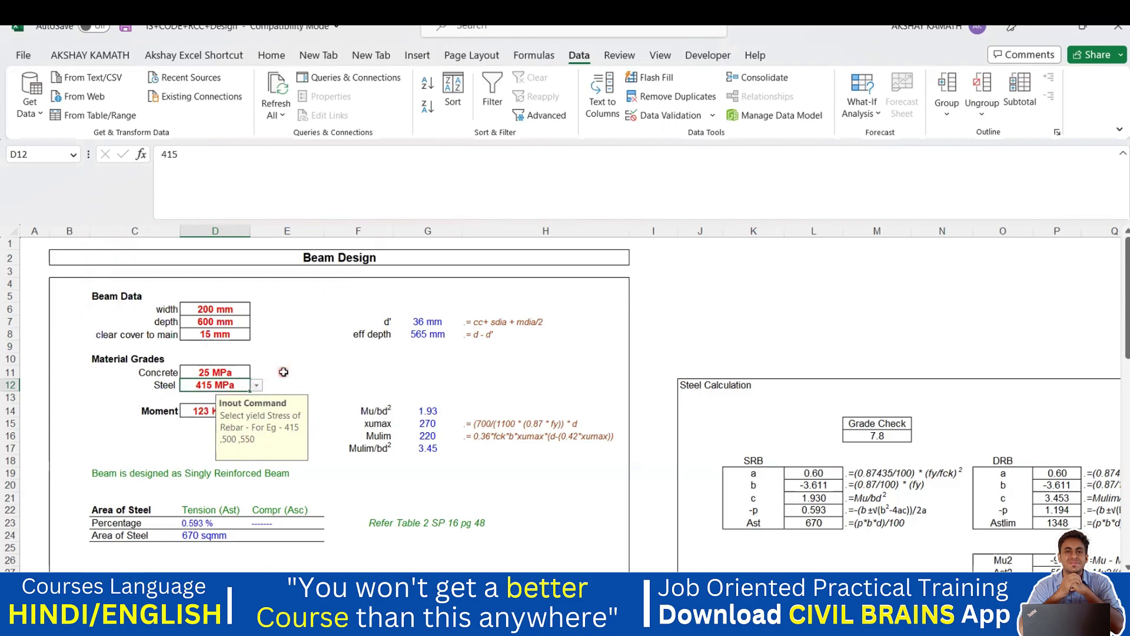
left_click(283, 372)
left_click(238, 383)
left_click(280, 375)
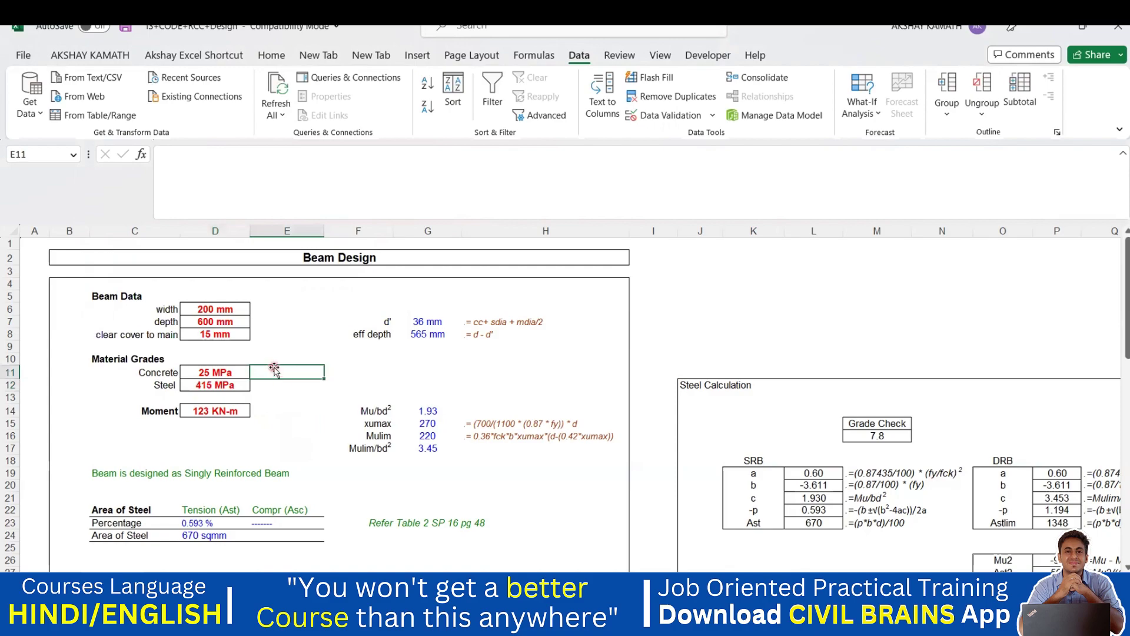
left_click(234, 385)
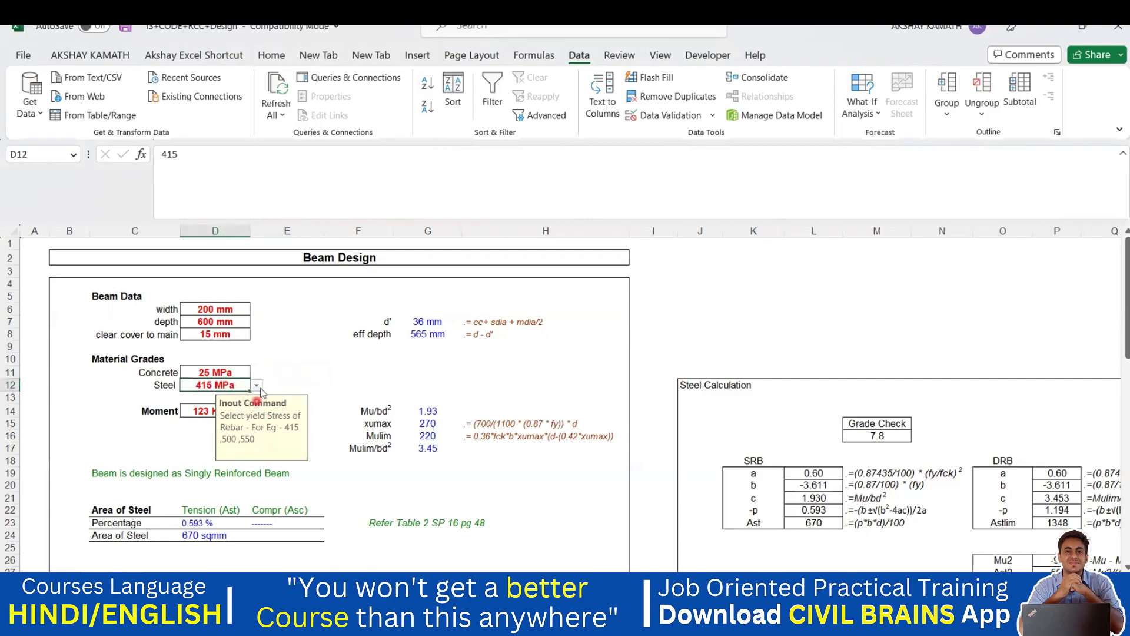
left_click(257, 385)
left_click(228, 386)
left_click(651, 116)
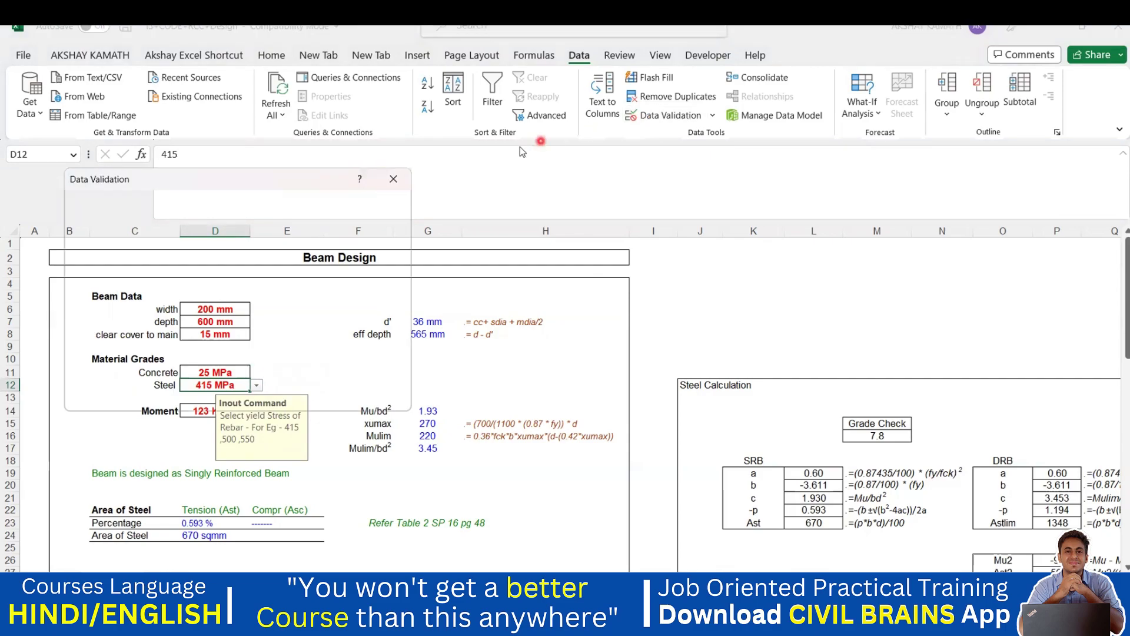
- Change D12's input message title from 'Inout Command' to 'Input Command', dismissing the Sticky Keys prompt
left_click(655, 116)
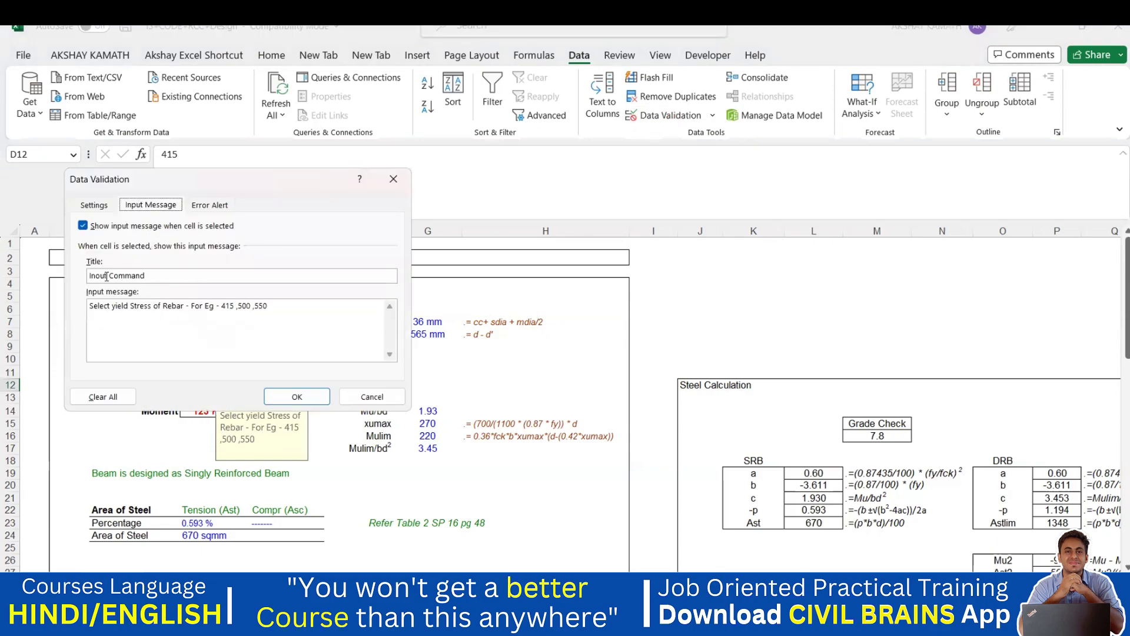
left_click(101, 287)
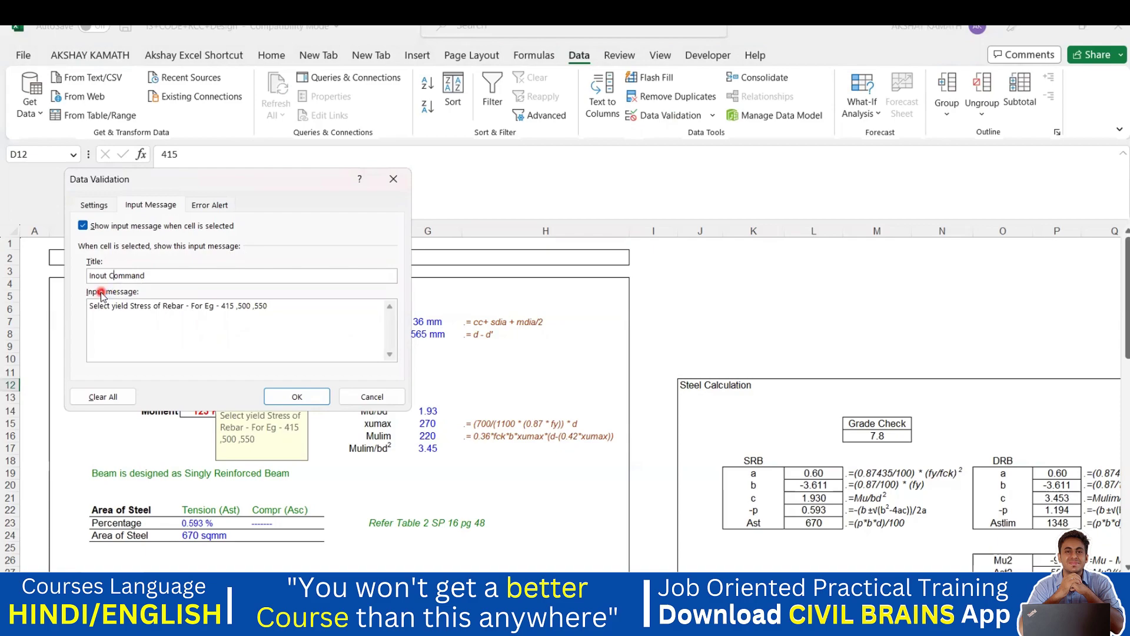
key("shift")
key("shift")
key("shift")
key("shift")
key("shift")
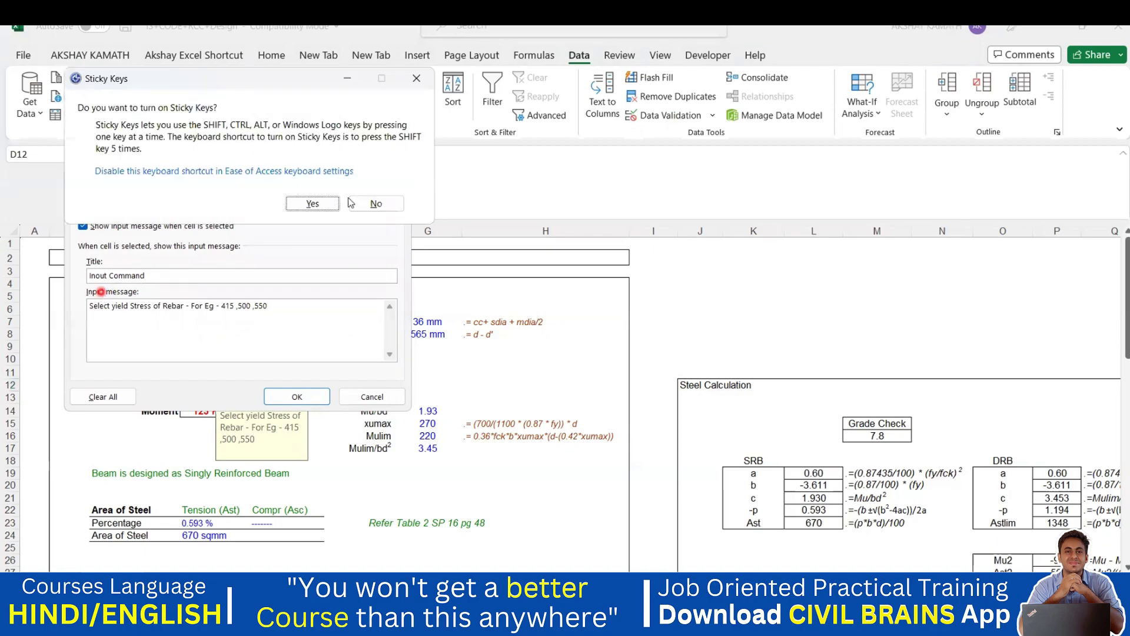
left_click(374, 205)
left_click(101, 276)
key("BackSpace")
type("p")
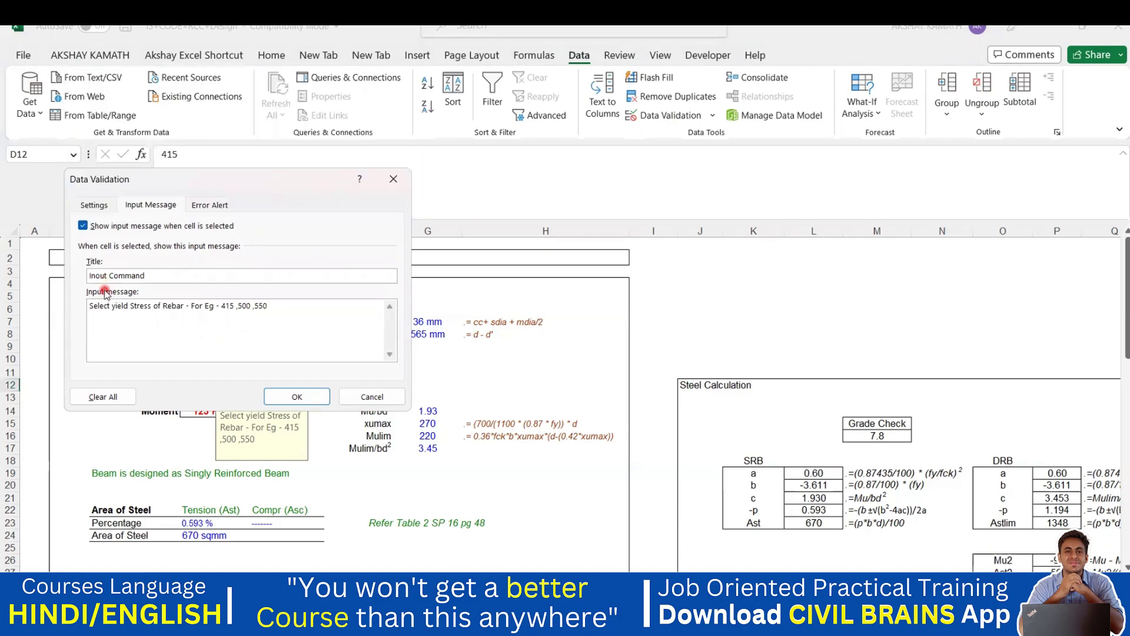
left_click(312, 397)
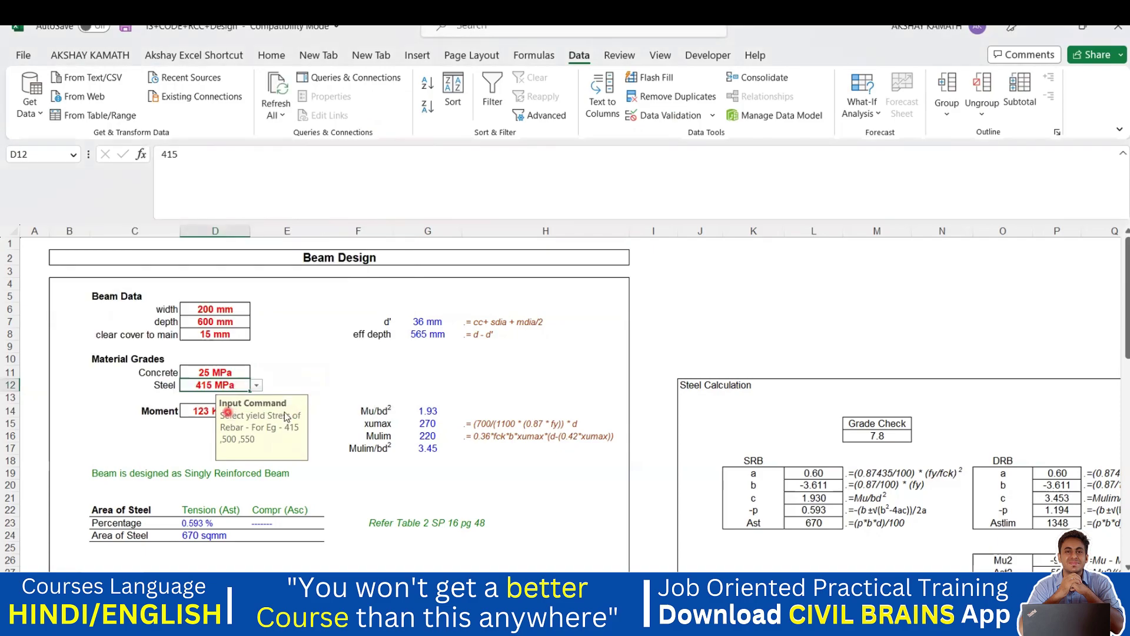
left_click(330, 376)
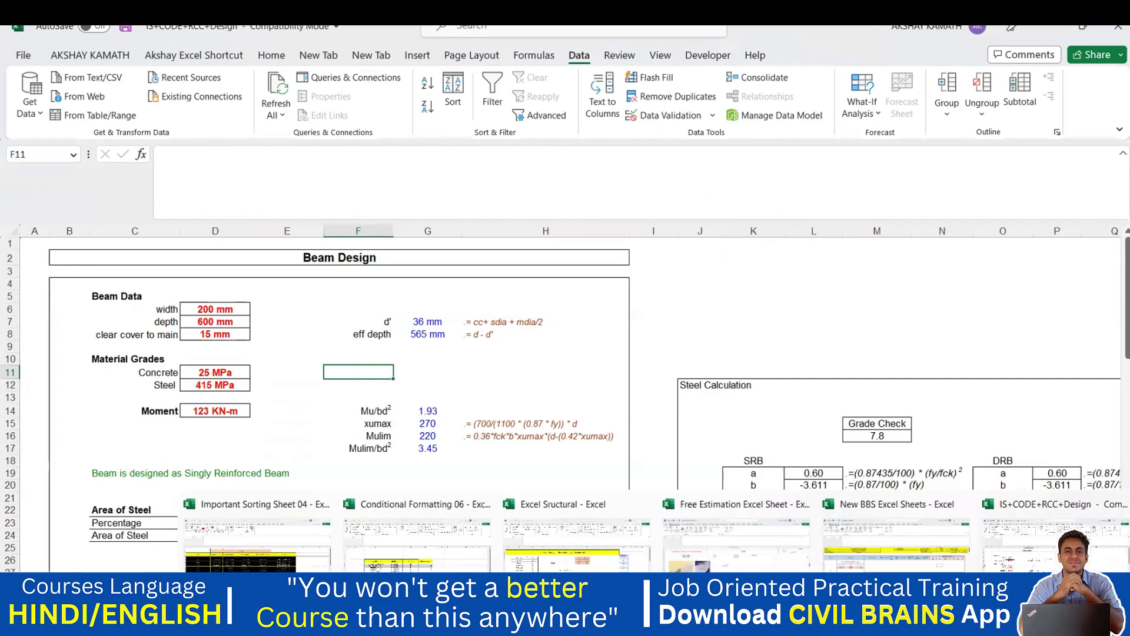
- Switch to the Conditional Formatting 06 workbook and open Data Validation for cell I8
left_click(425, 561)
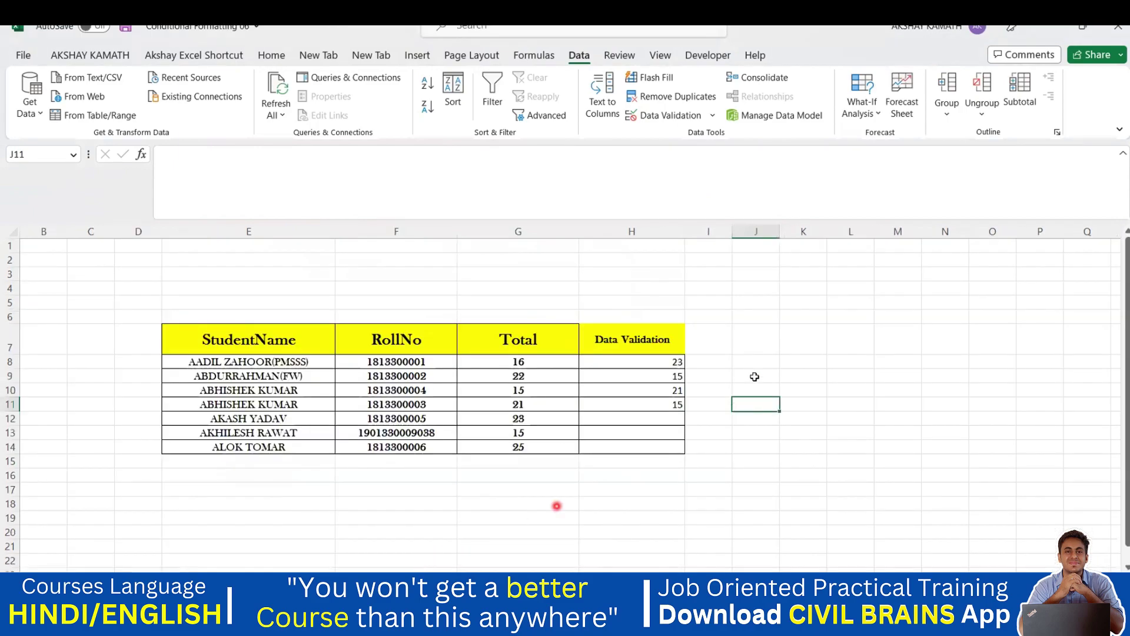
left_click(736, 360)
left_click(725, 364)
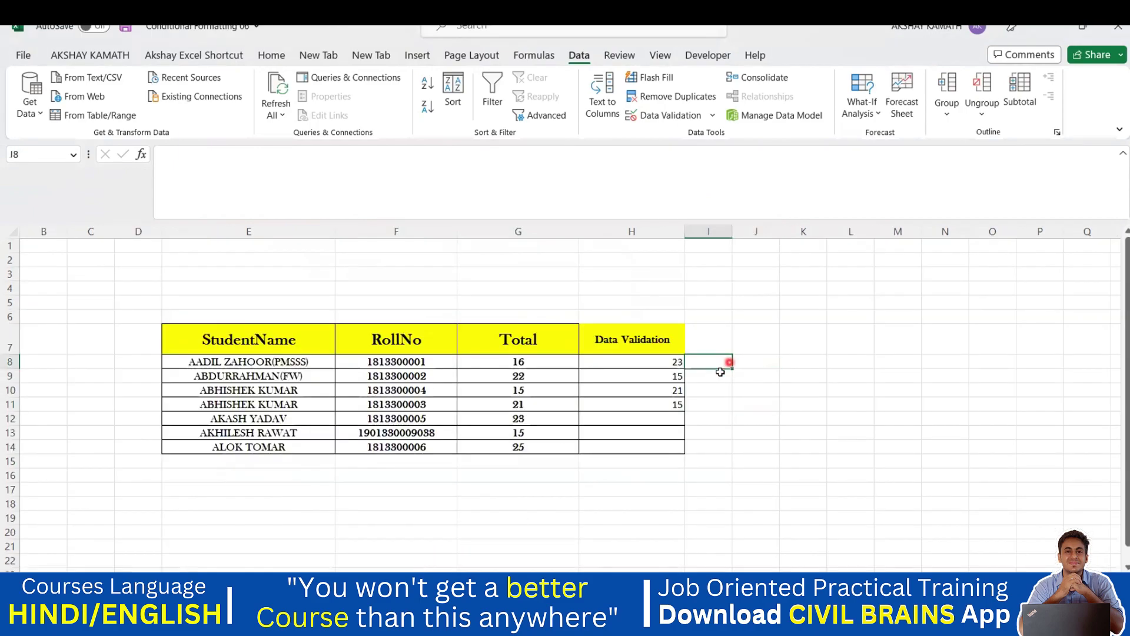
left_click(681, 117)
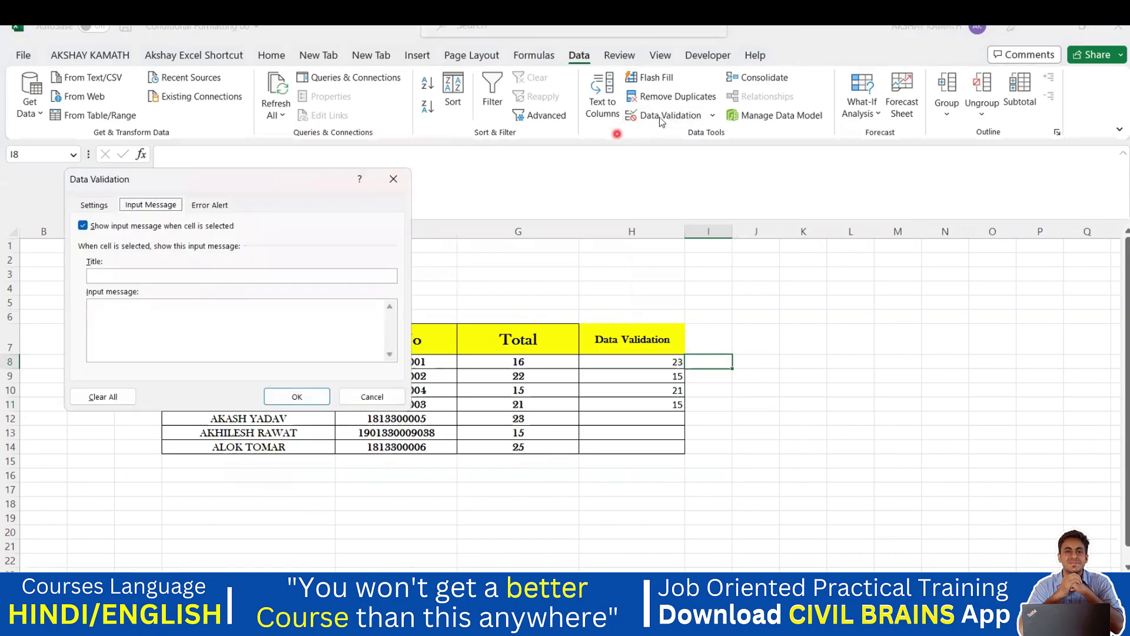
- Restrict I8 to a Text length between 3 and 5 and apply it
left_click(96, 206)
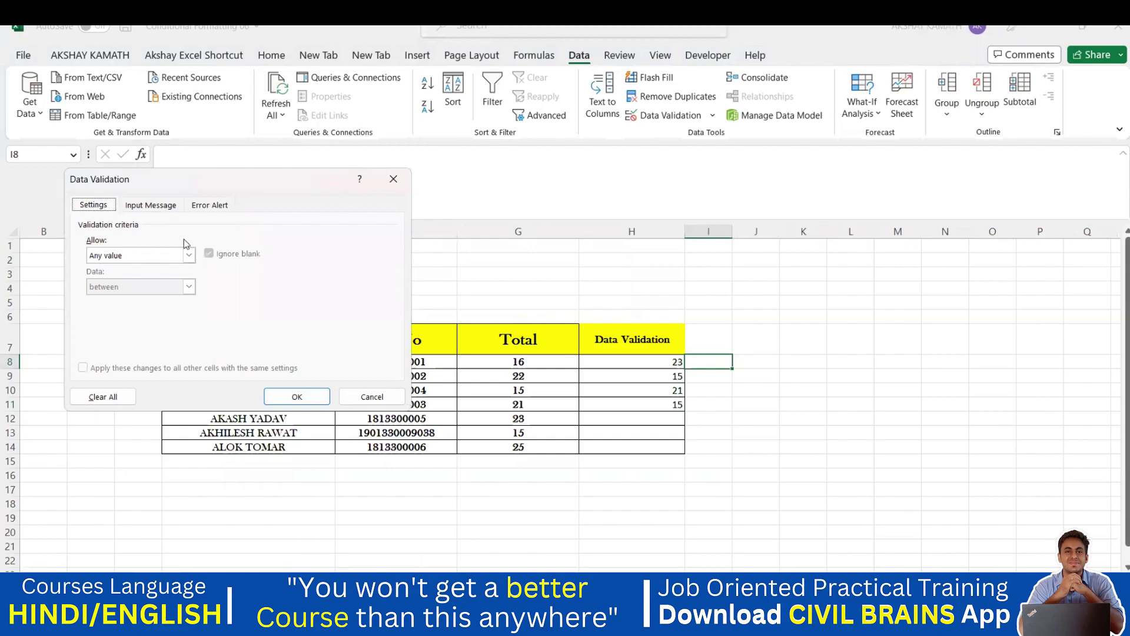
left_click(189, 255)
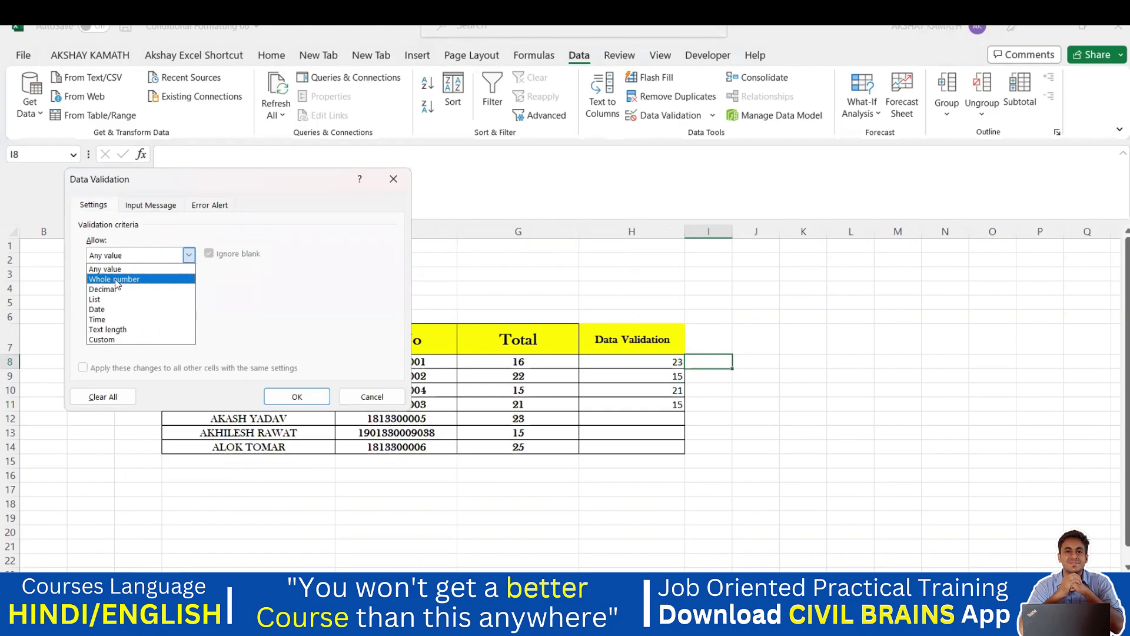
left_click(112, 330)
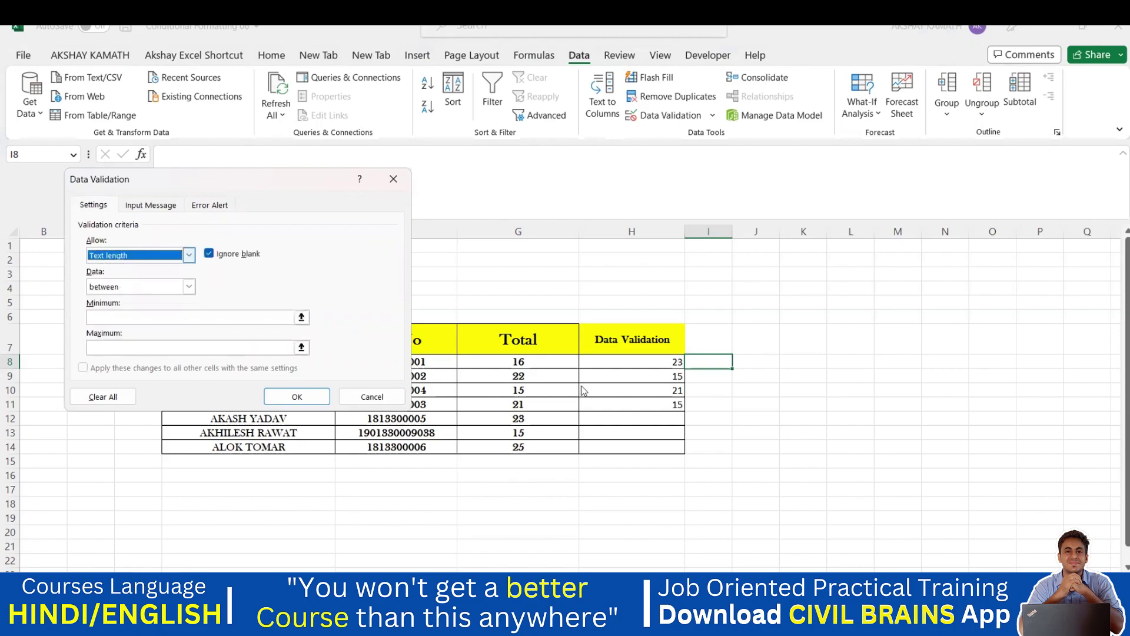
left_click(177, 321)
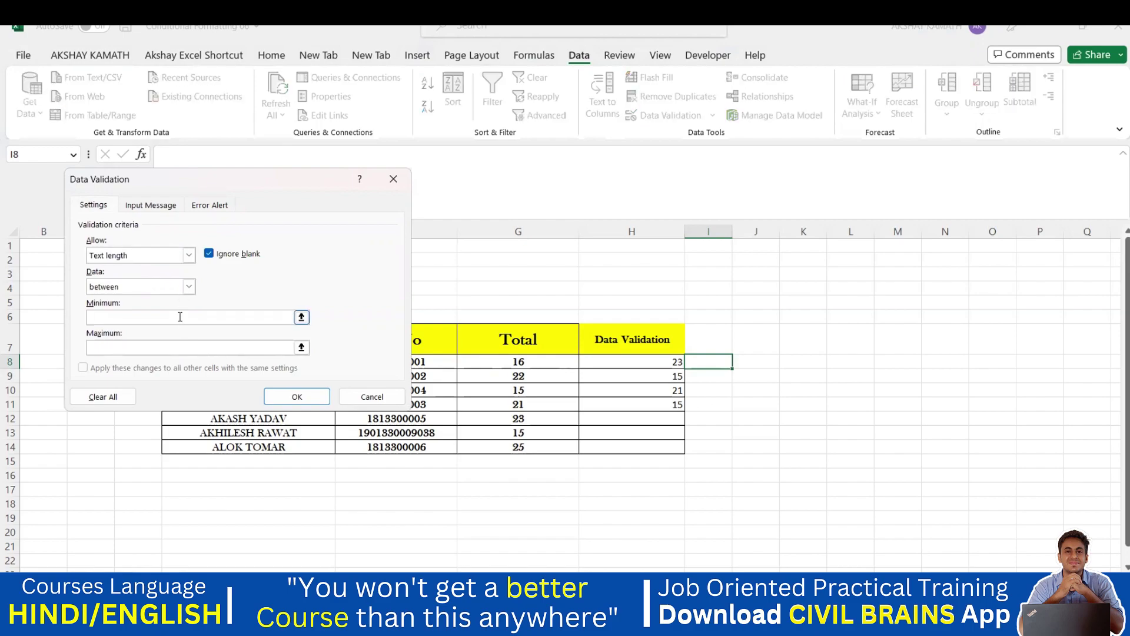
left_click(180, 317)
type("3")
left_click(90, 318)
left_click(98, 346)
left_click(95, 318)
left_click(93, 316)
left_click(101, 346)
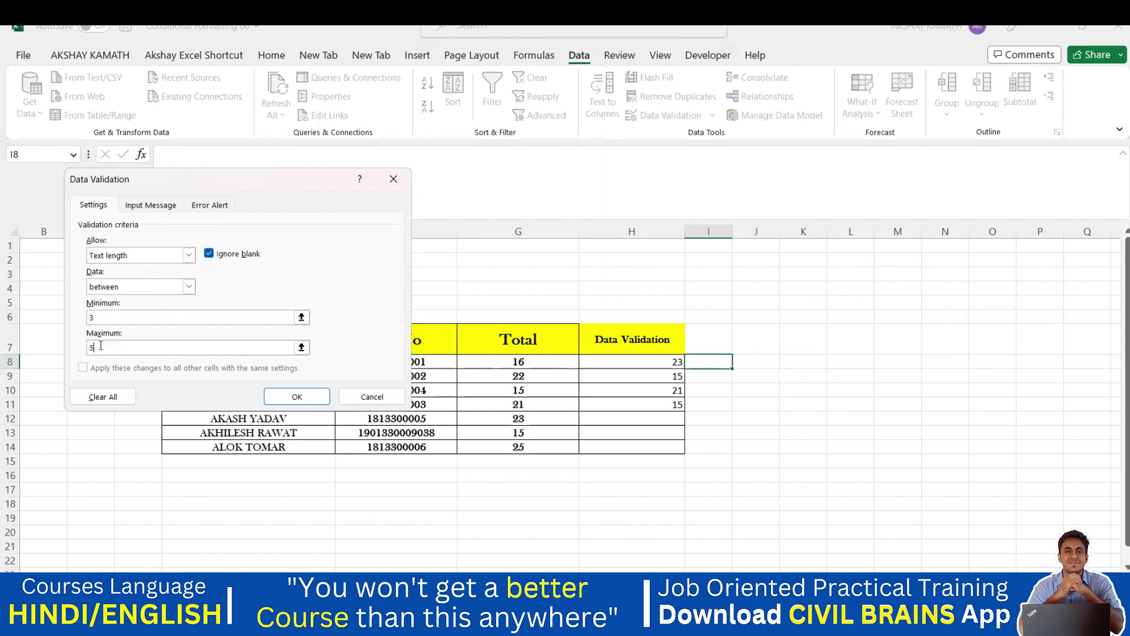
left_click(297, 397)
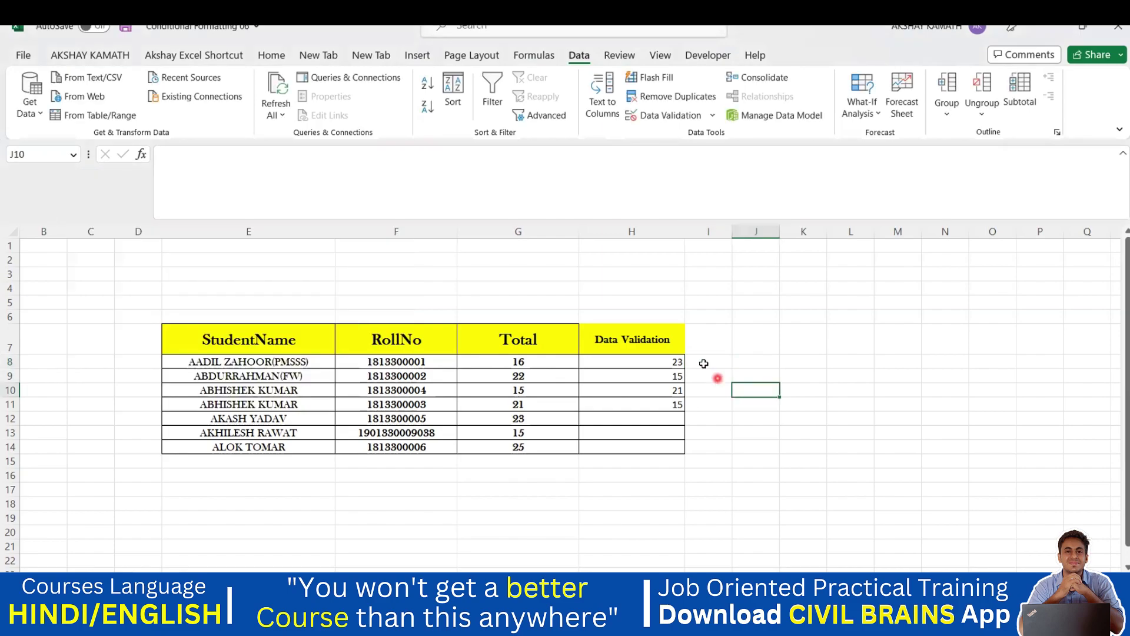
type("Akshay")
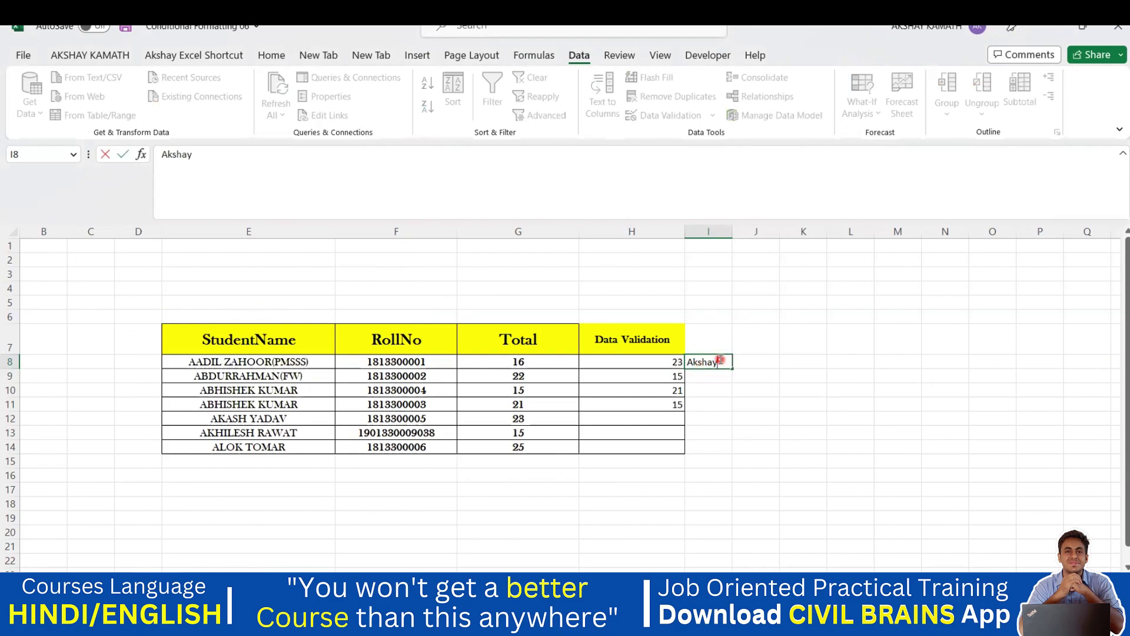
left_click(877, 376)
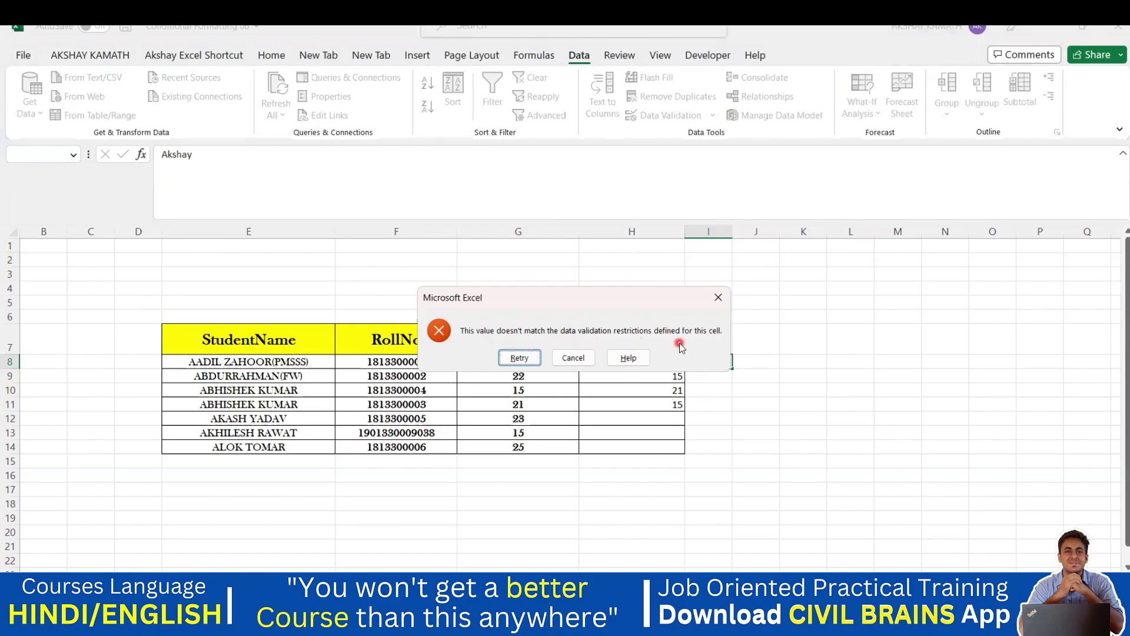
left_click(576, 357)
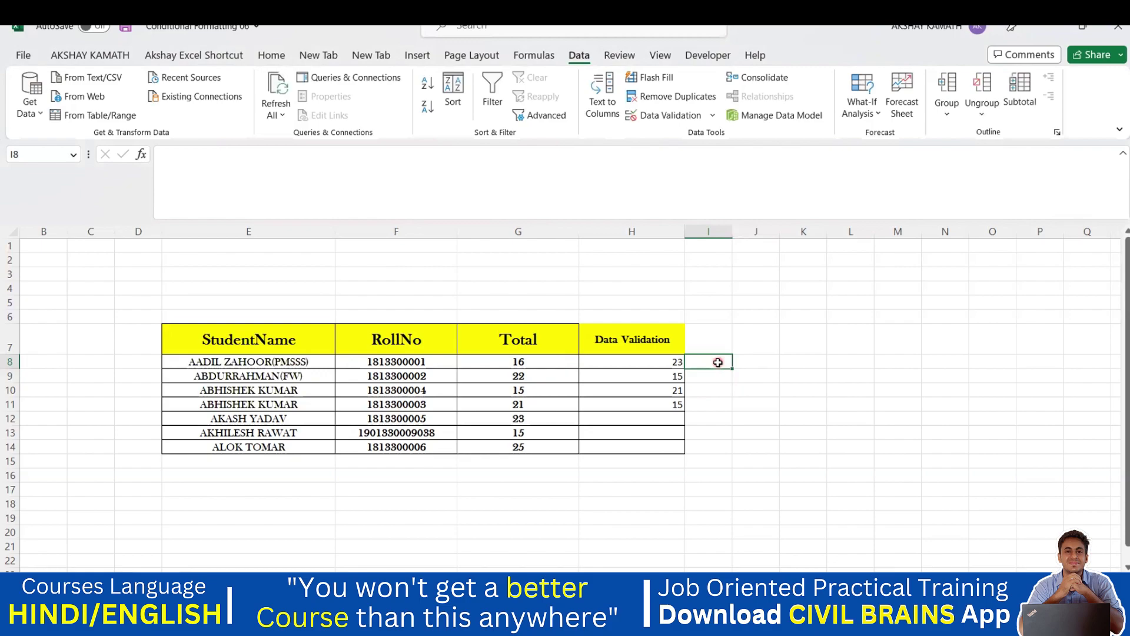
double_click(719, 363)
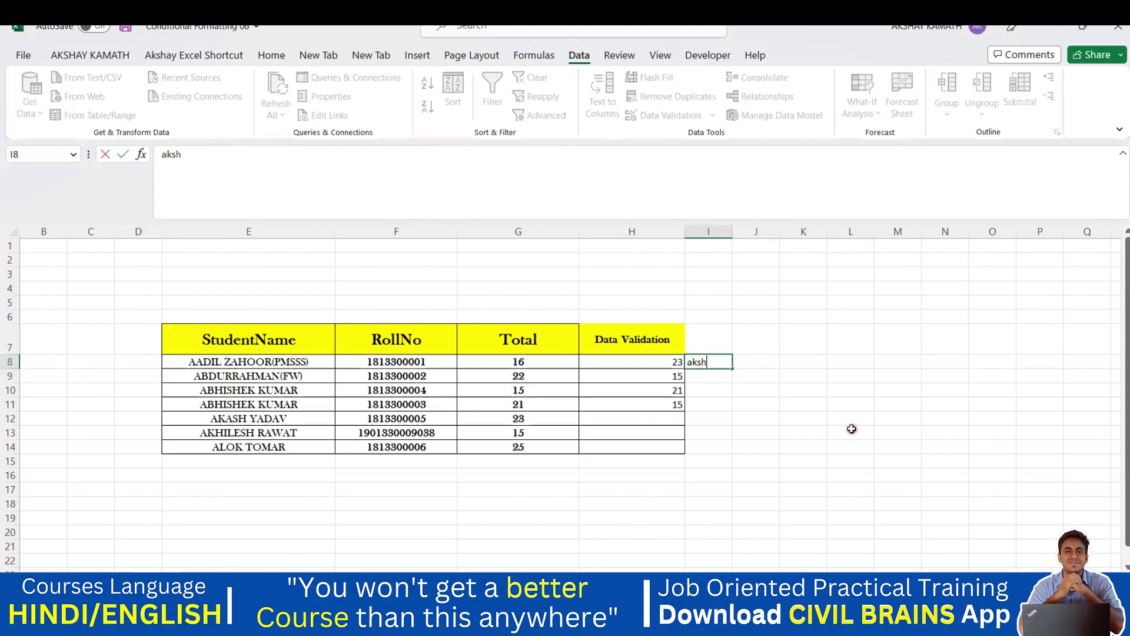
type("aksh")
key("Return")
left_click(713, 361)
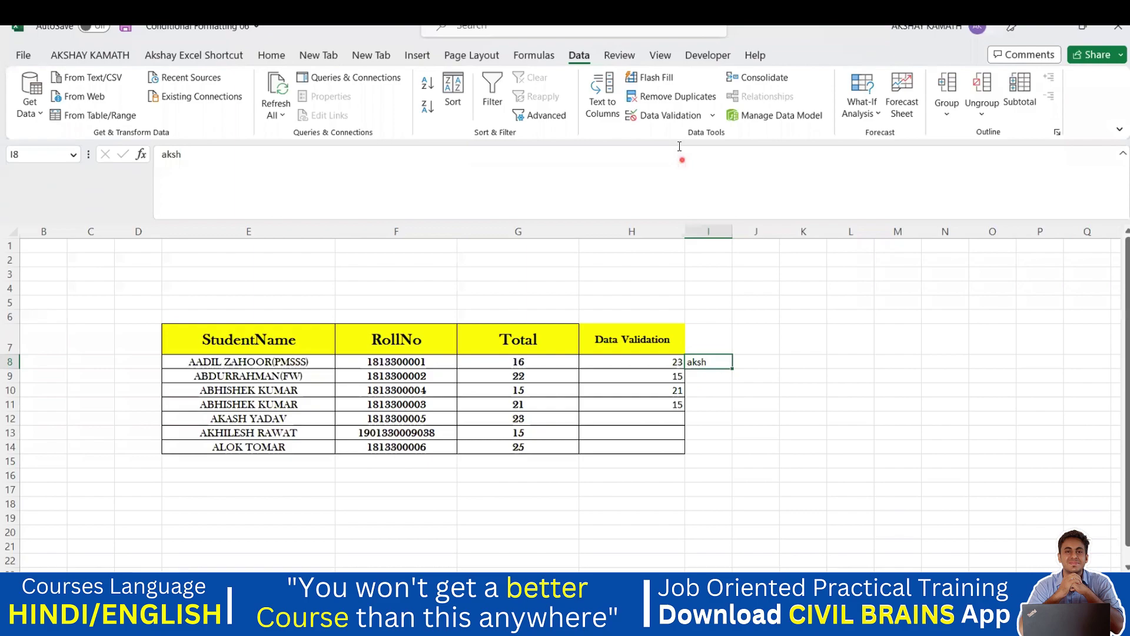
left_click_drag(570, 250, 602, 301)
mouse_move(617, 265)
left_mouse_down()
mouse_move(639, 251)
mouse_move(671, 254)
mouse_move(666, 218)
left_mouse_up()
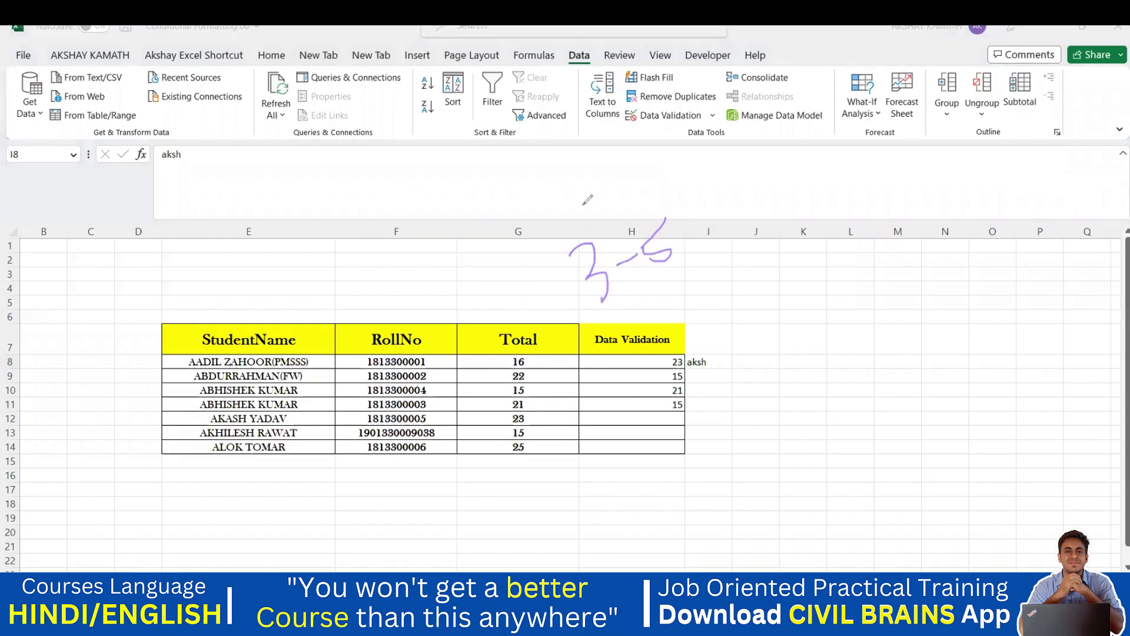
double_click(709, 361)
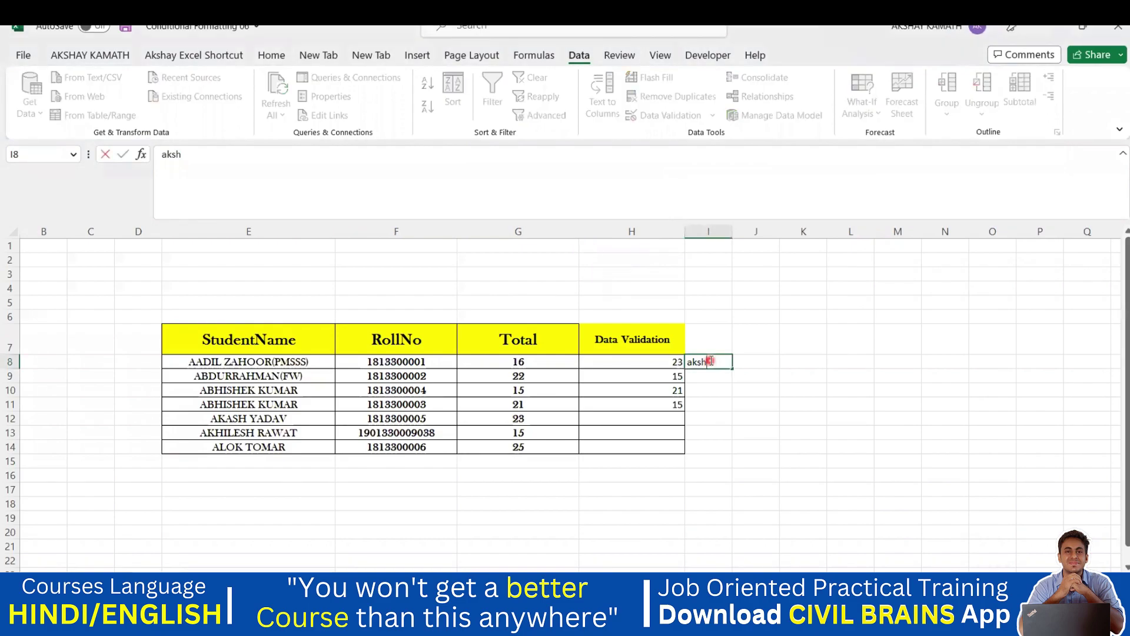
key("BackSpace")
key("BackSpace")
key("Return")
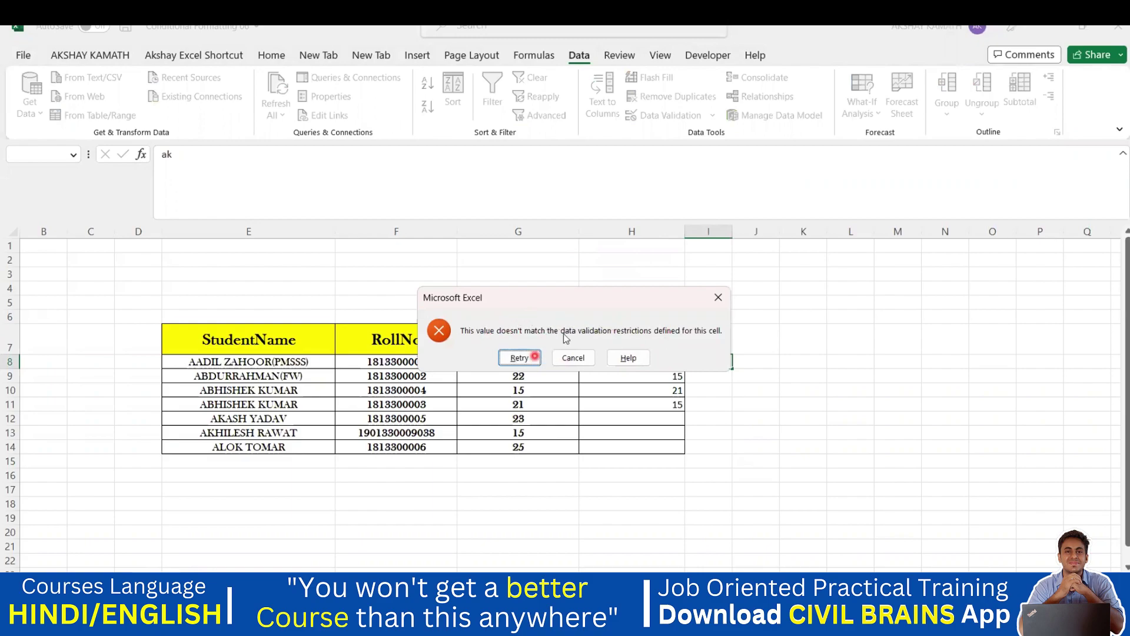
left_click(573, 358)
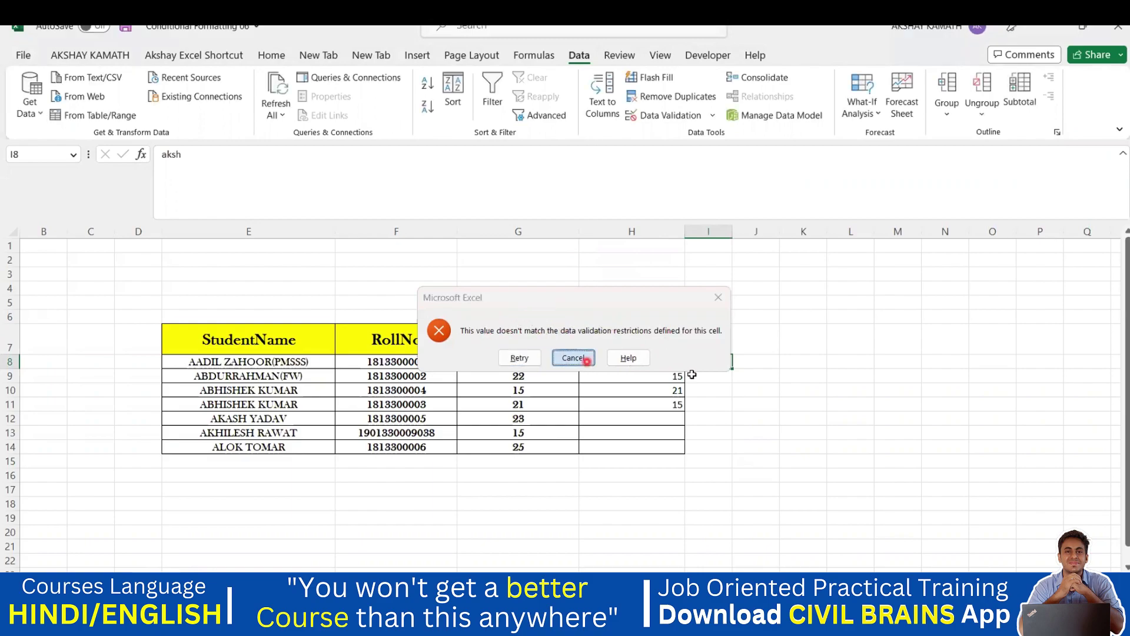
left_click(732, 388)
left_click(708, 362)
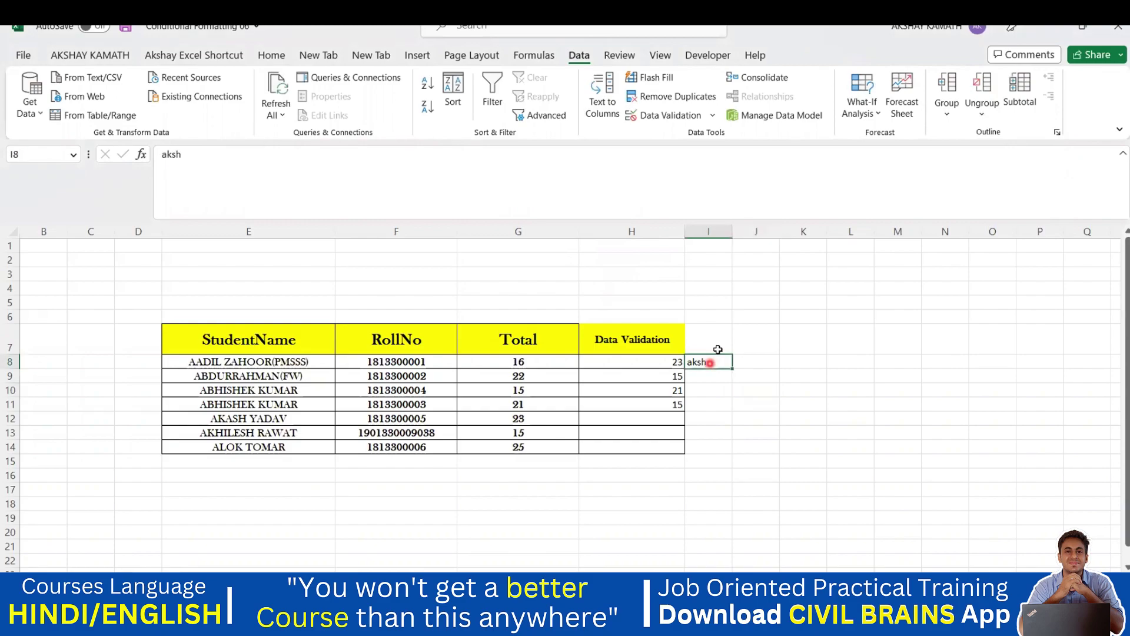
- Change I8's text-length validation to a minimum of 0 and a maximum of 10 characters
left_click(661, 117)
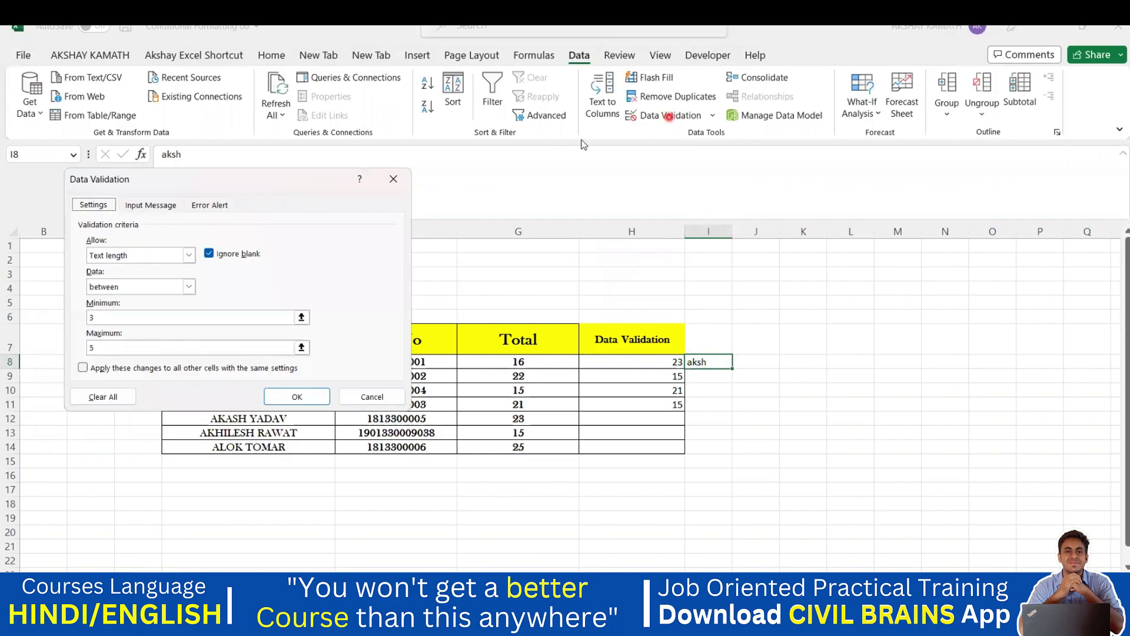
left_click(112, 317)
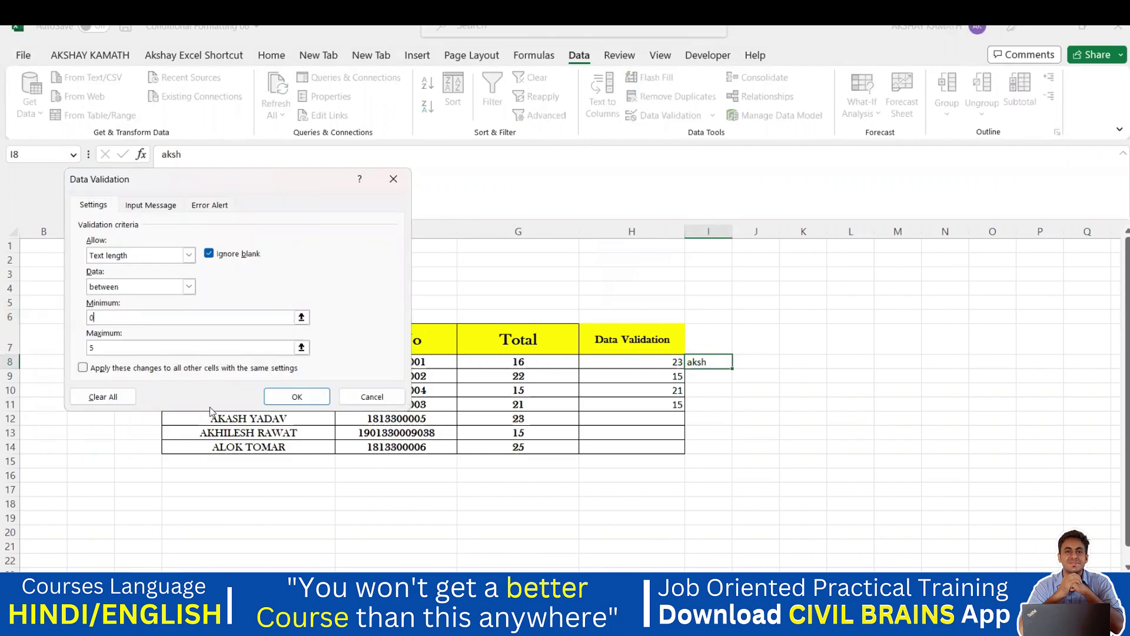
left_click(109, 352)
type("4")
left_click(288, 398)
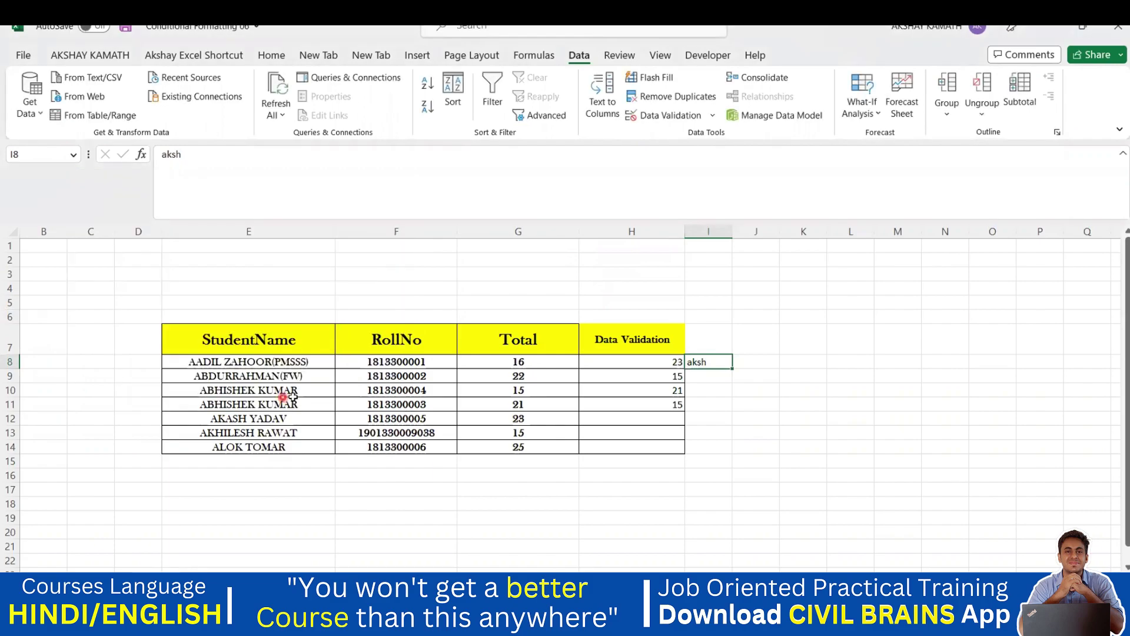
- Edit cell I8 down to just the letter 'a'
double_click(711, 361)
key("BackSpace")
key("BackSpace")
key("BackSpace")
key("Return")
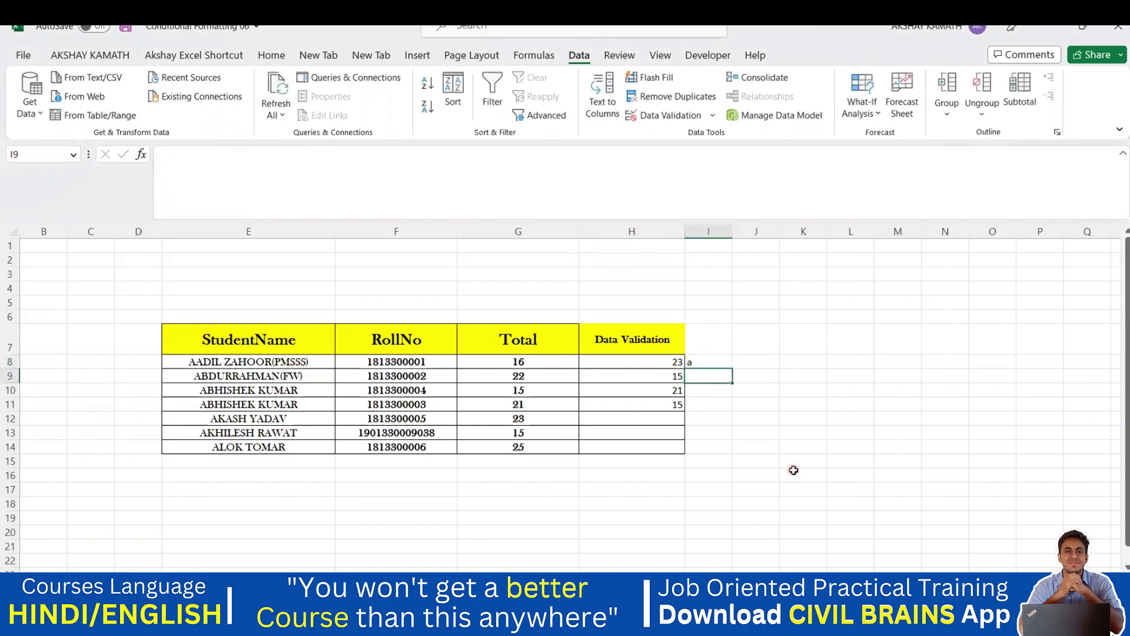
- Test cell I8 with a long name entry, which the rule rejects, and dismiss the error
left_click(720, 361)
double_click(711, 362)
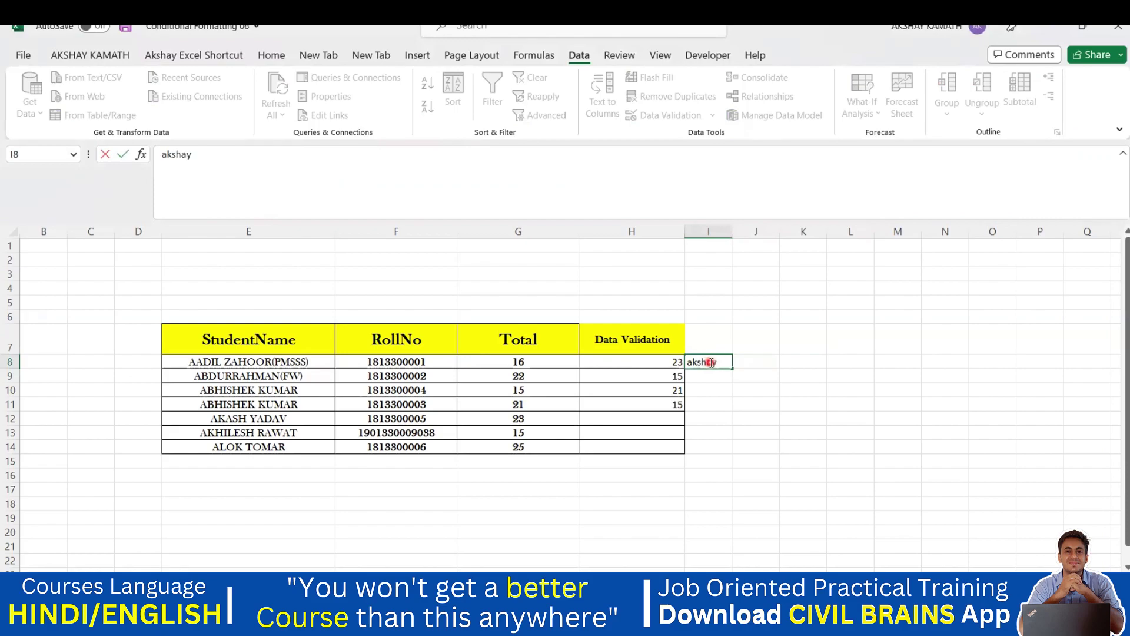
key("Return")
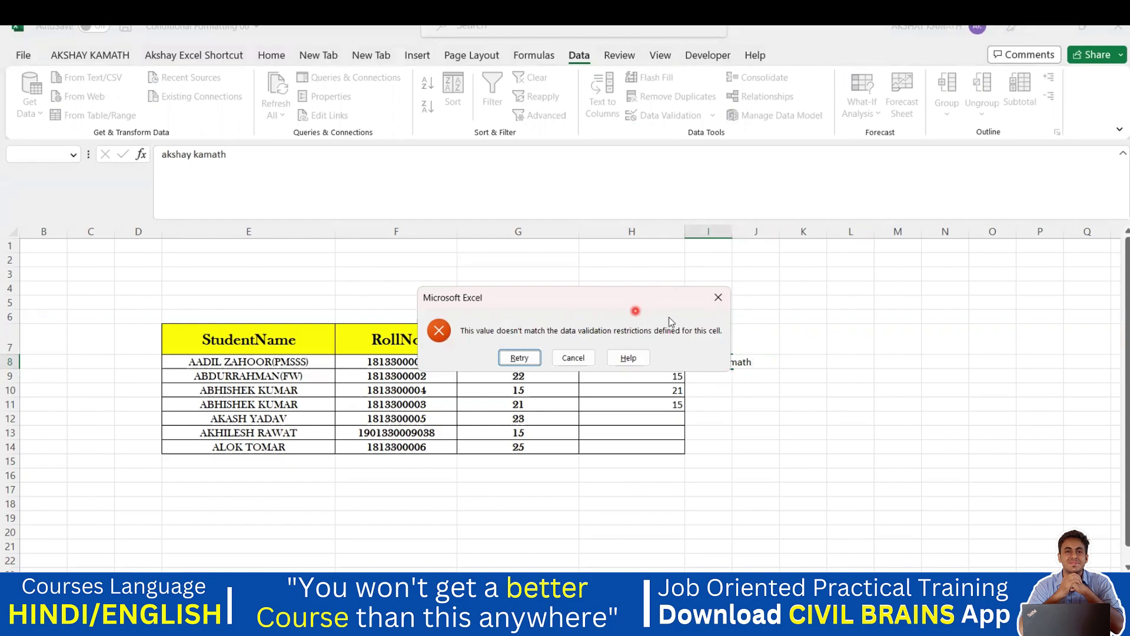
left_click(718, 297)
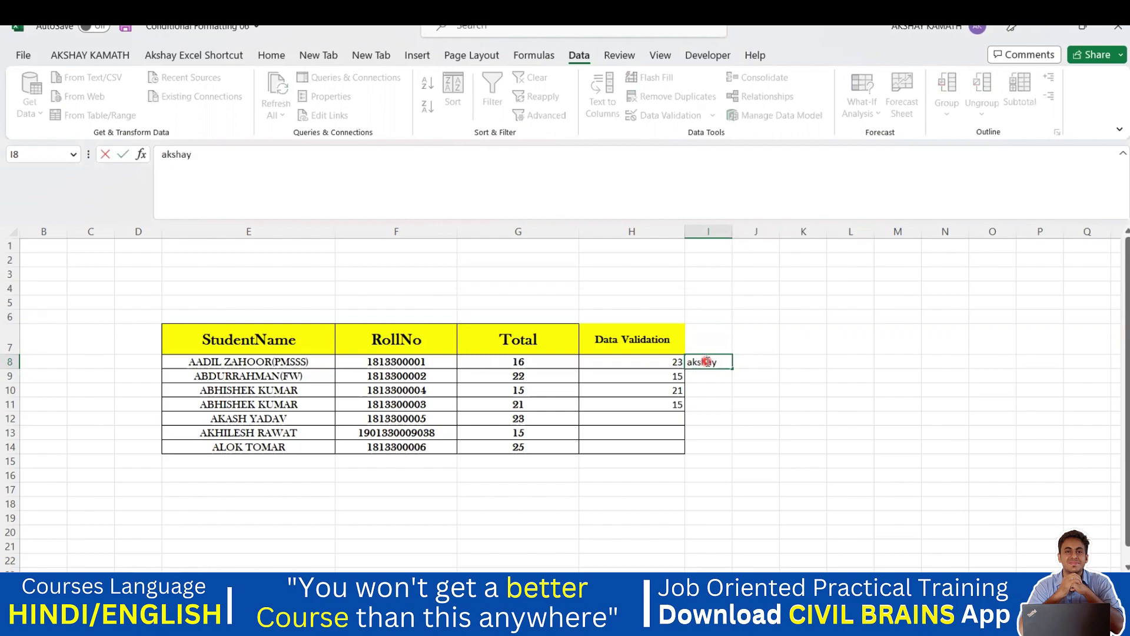
- Retry with another too-long name, cancel it, then enter an accepted nine-character name
key("Return")
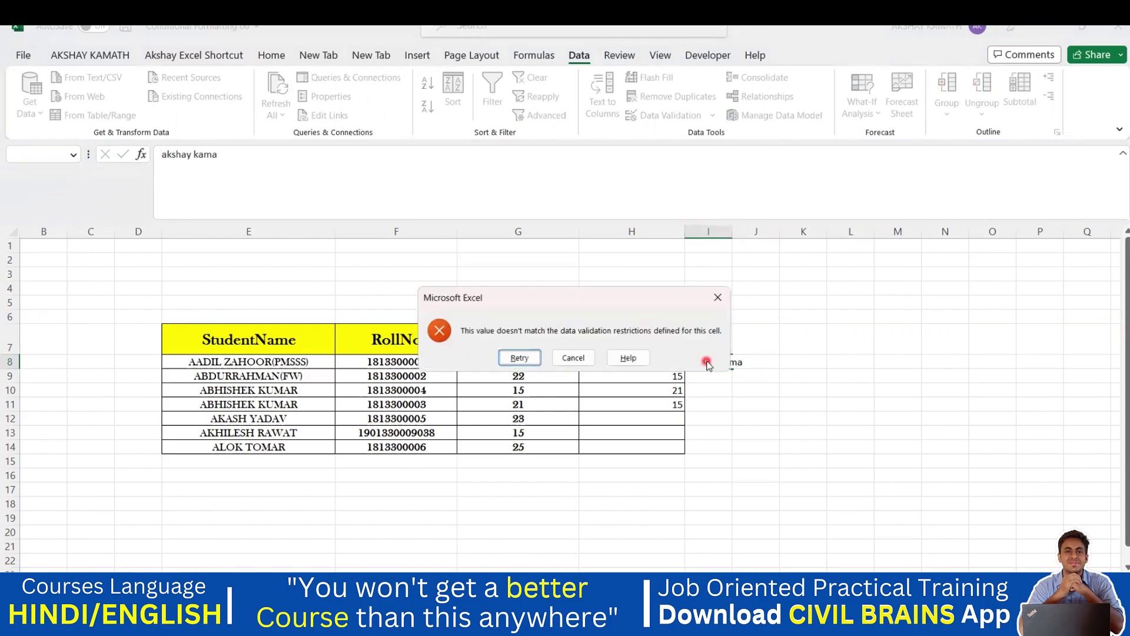
left_click(560, 360)
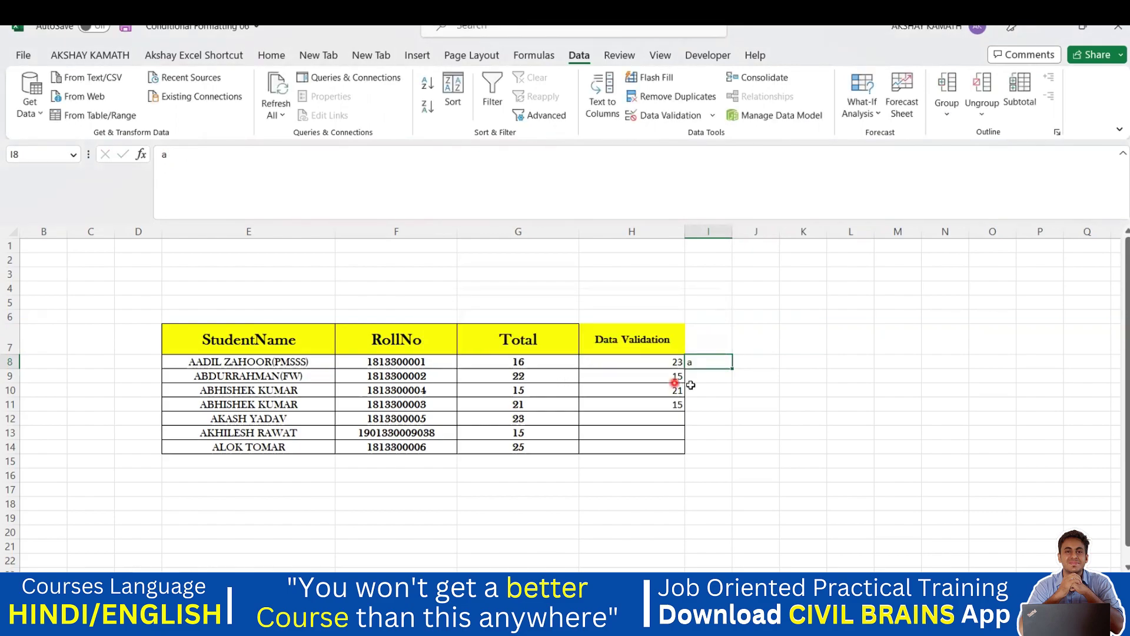
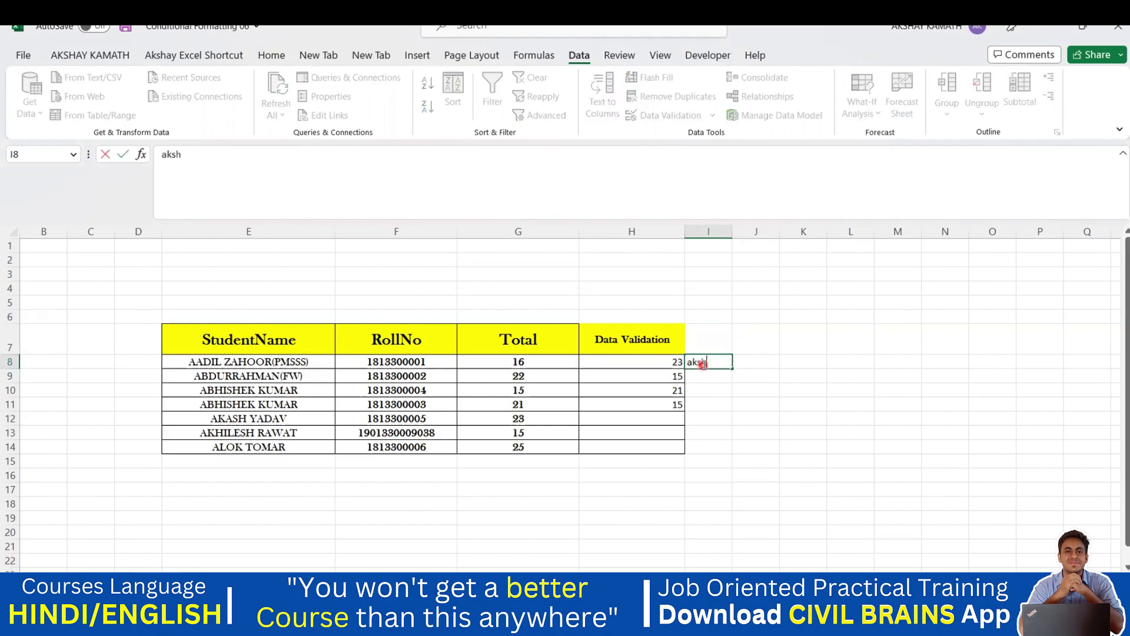
key("Return")
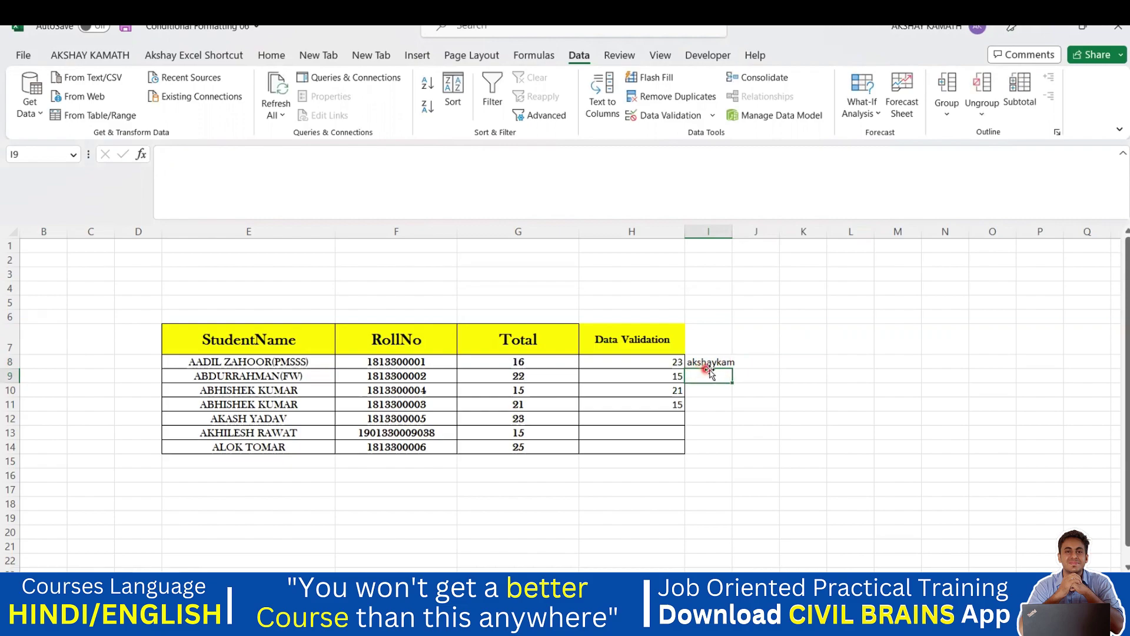
- Extend the accepted name to twelve characters, then cancel the rejection to keep the nine-character entry
double_click(727, 362)
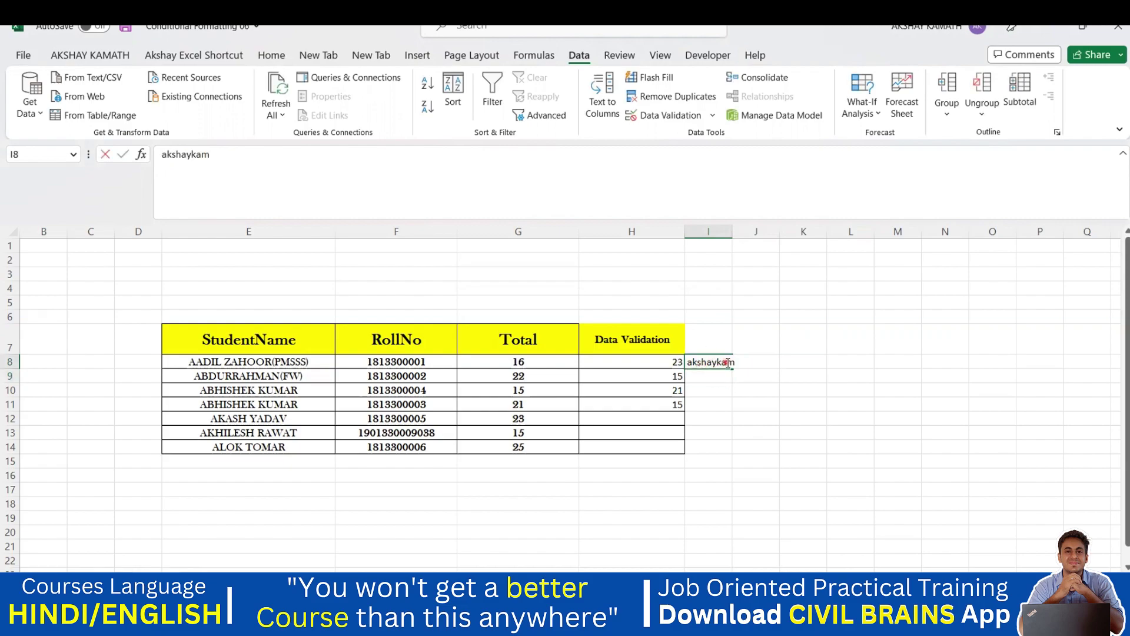
key("End")
type("ath")
left_click(745, 375)
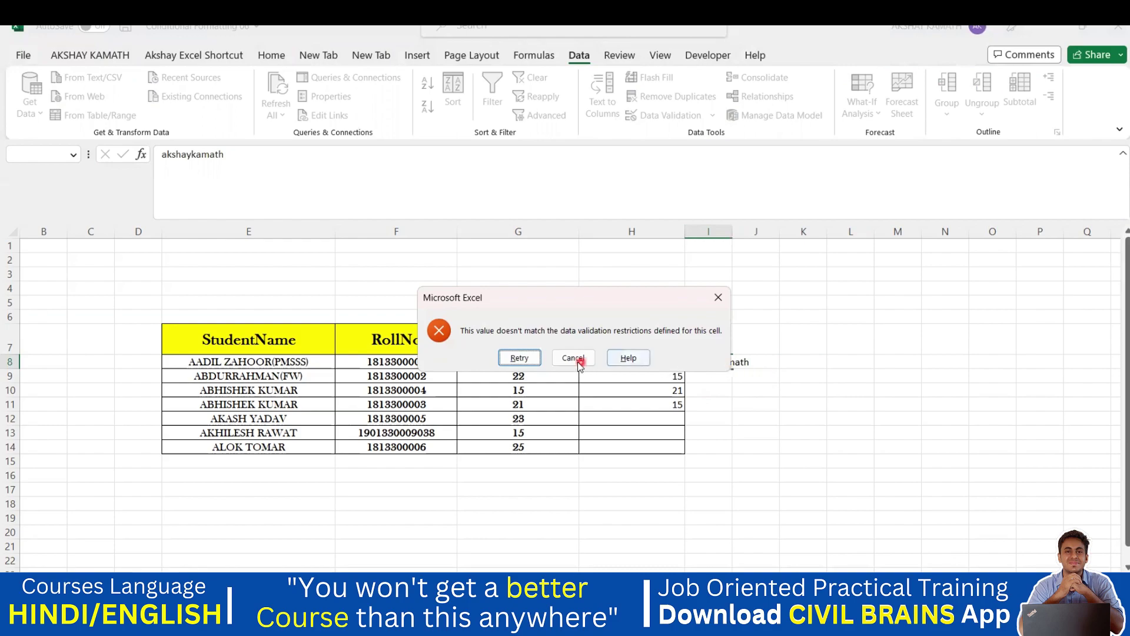
left_click(573, 358)
- Widen column I to show the full entry and reselect cell I8
left_click_drag(733, 235, 744, 282)
left_click(770, 436)
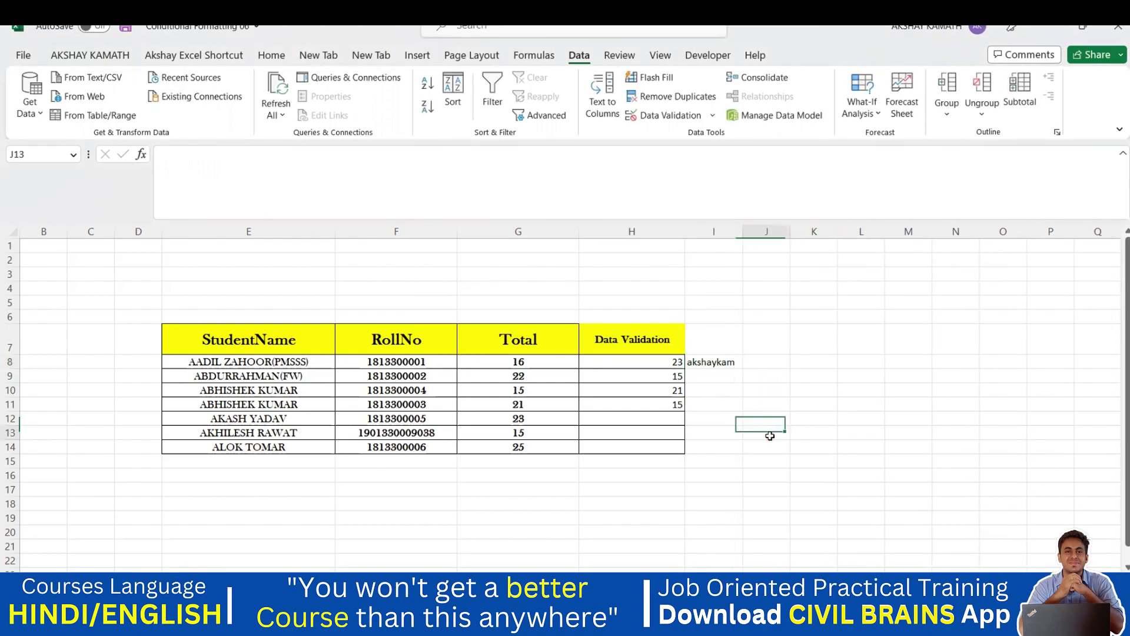
left_click(716, 361)
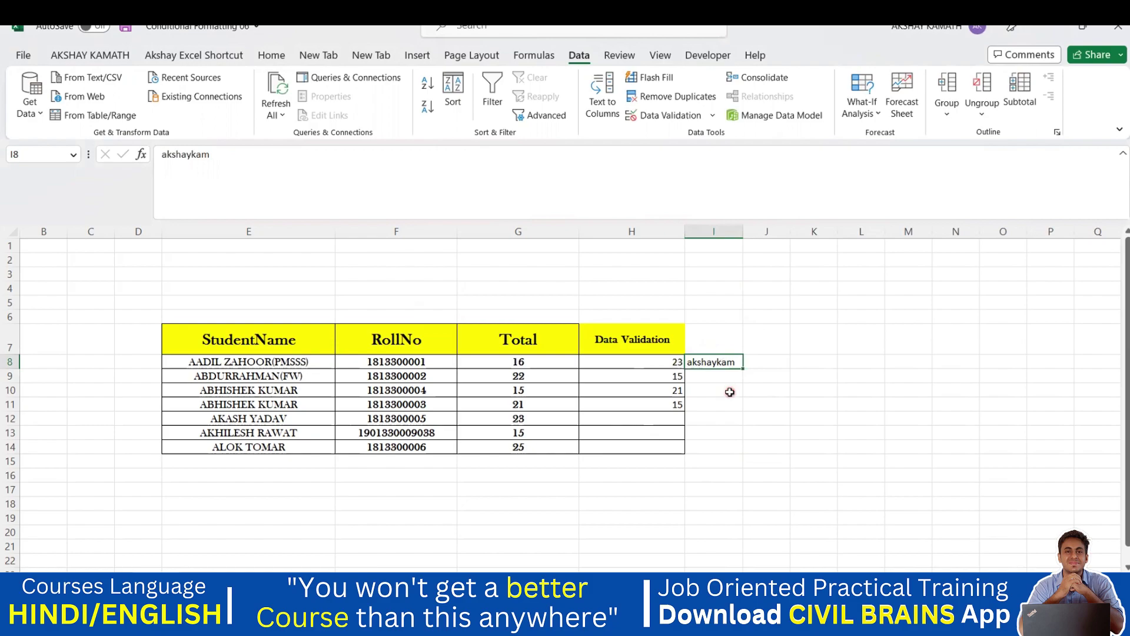
left_click(671, 116)
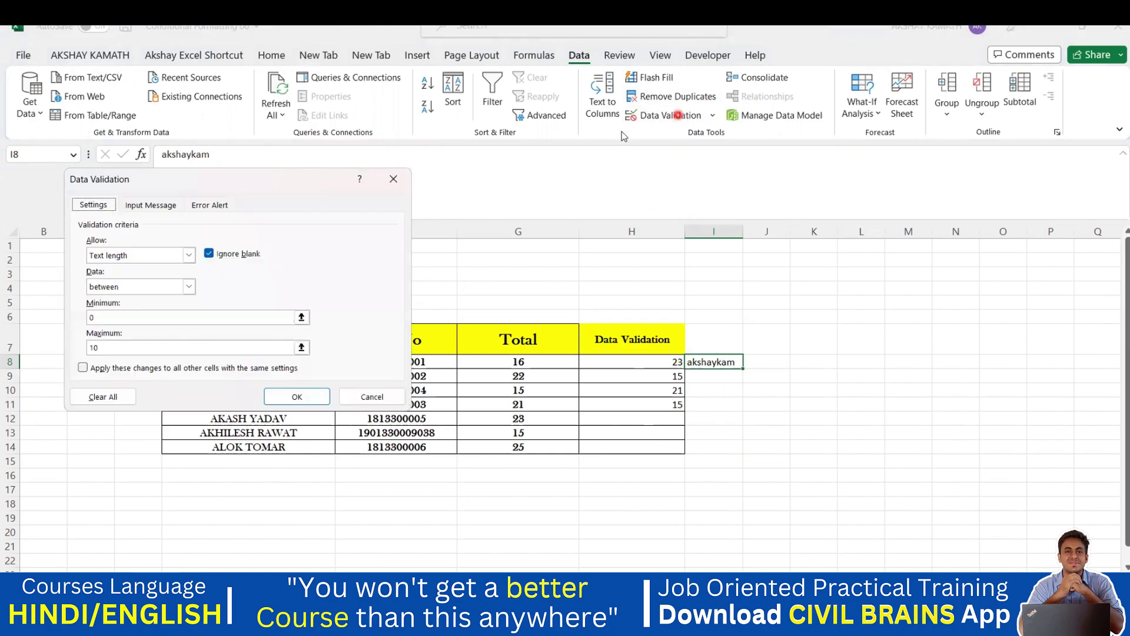
- Set I8's Data Validation Allow option to Any value, removing the 0–10 text-length limit
left_click(150, 206)
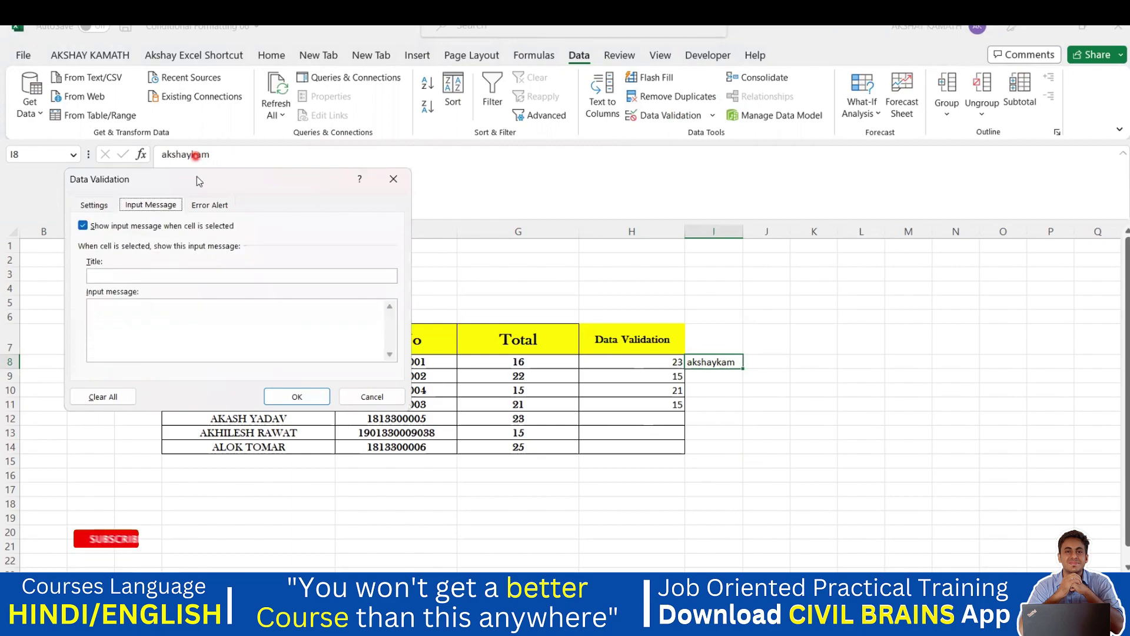
left_click(212, 204)
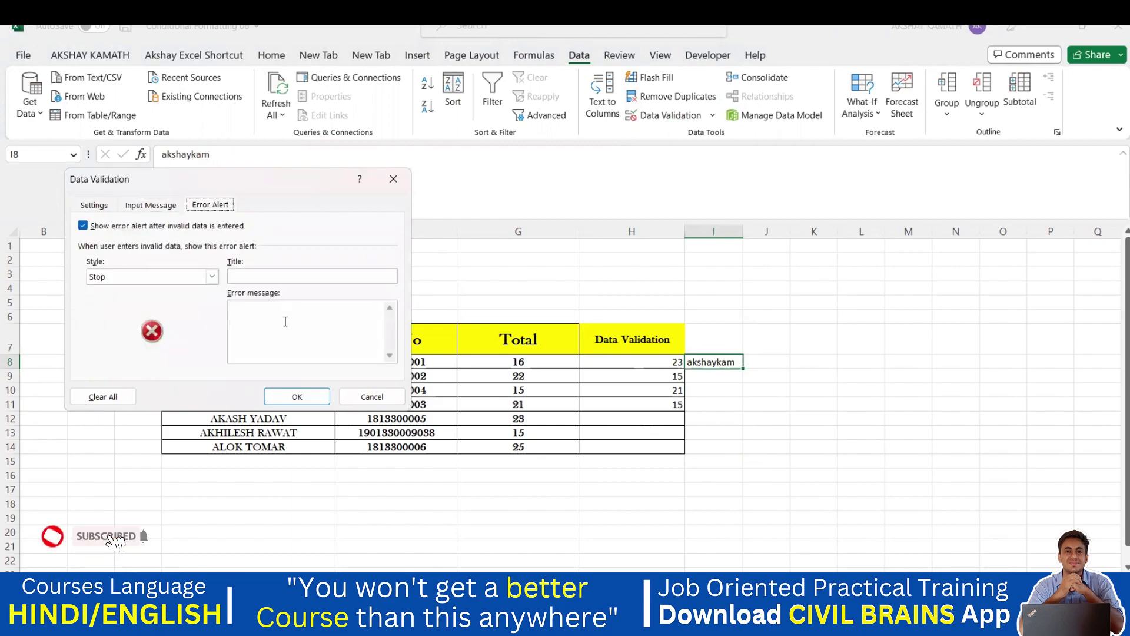
left_click(93, 204)
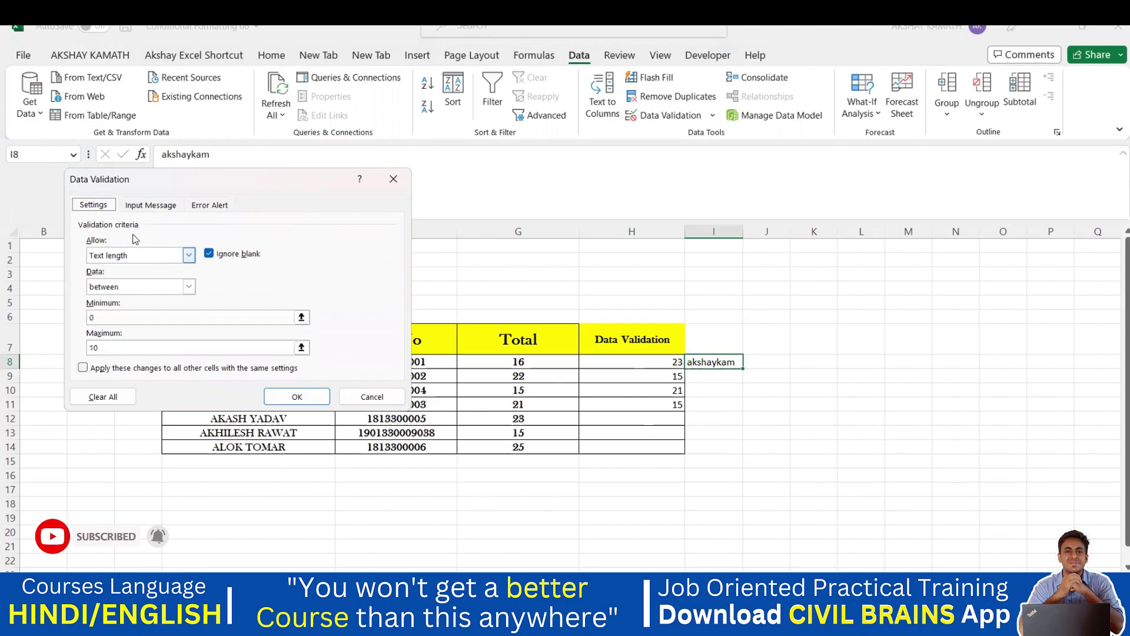
left_click(191, 257)
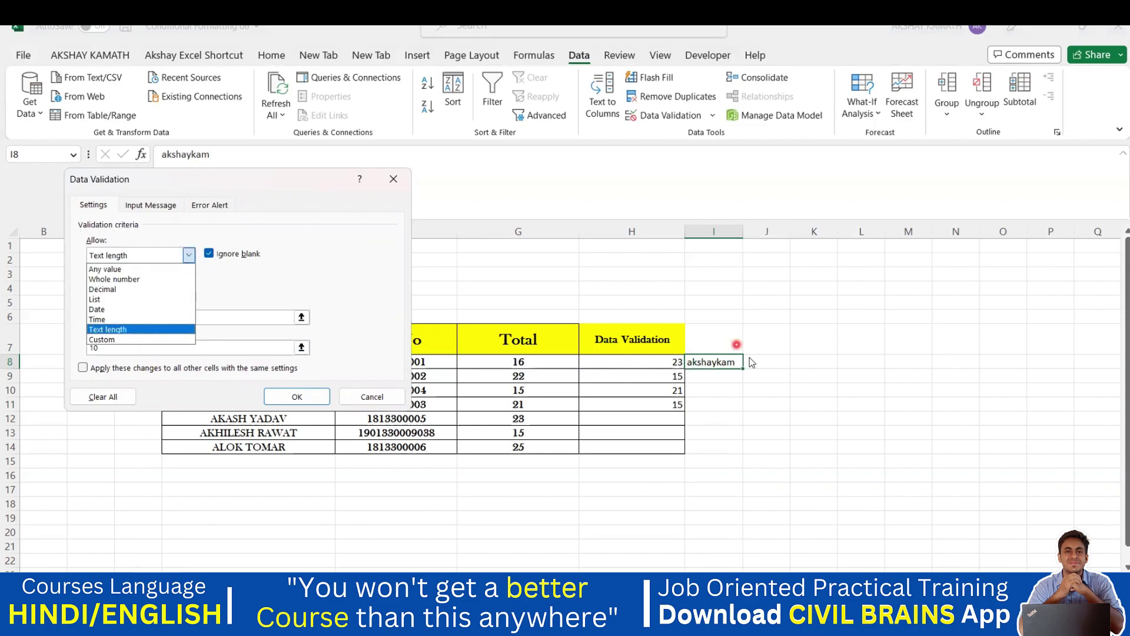
left_click(106, 269)
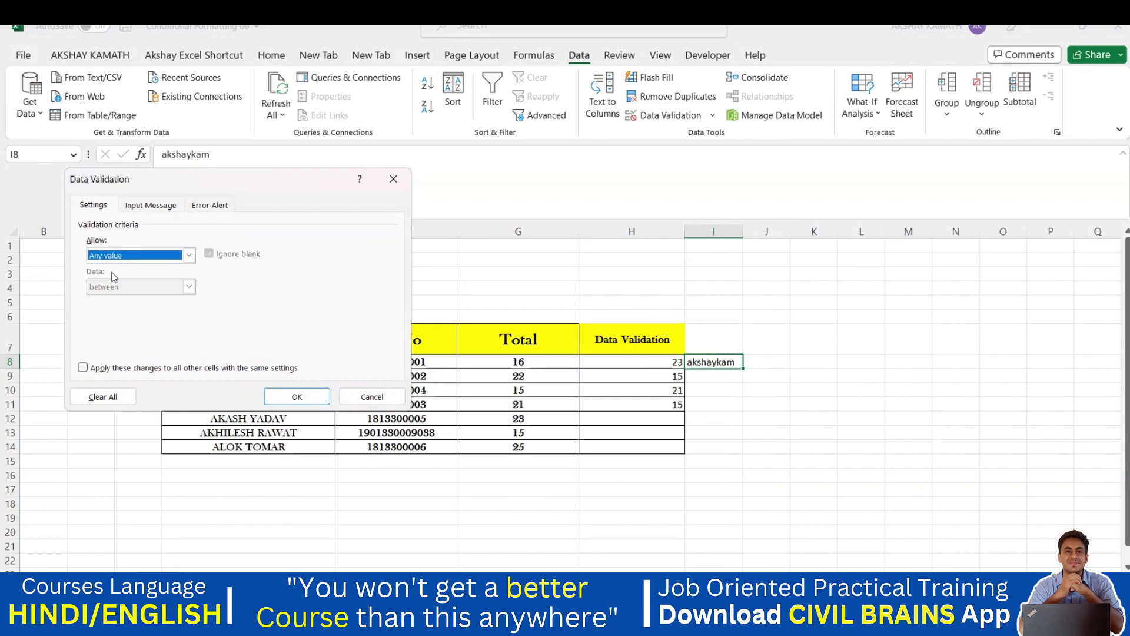
left_click(297, 396)
left_click(732, 421)
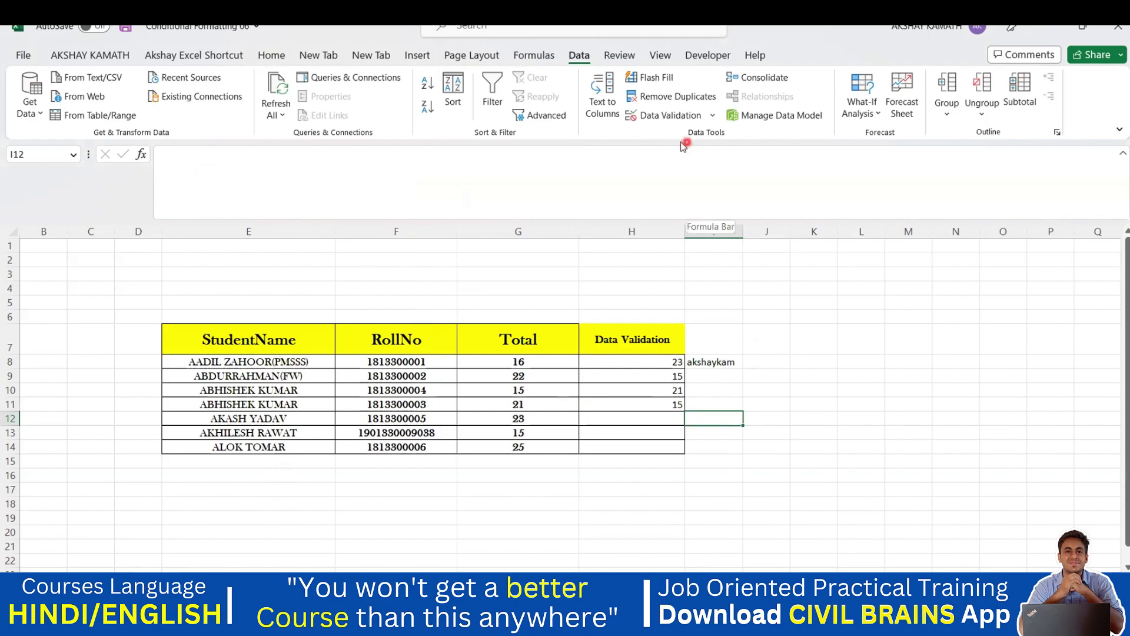
left_click(682, 110)
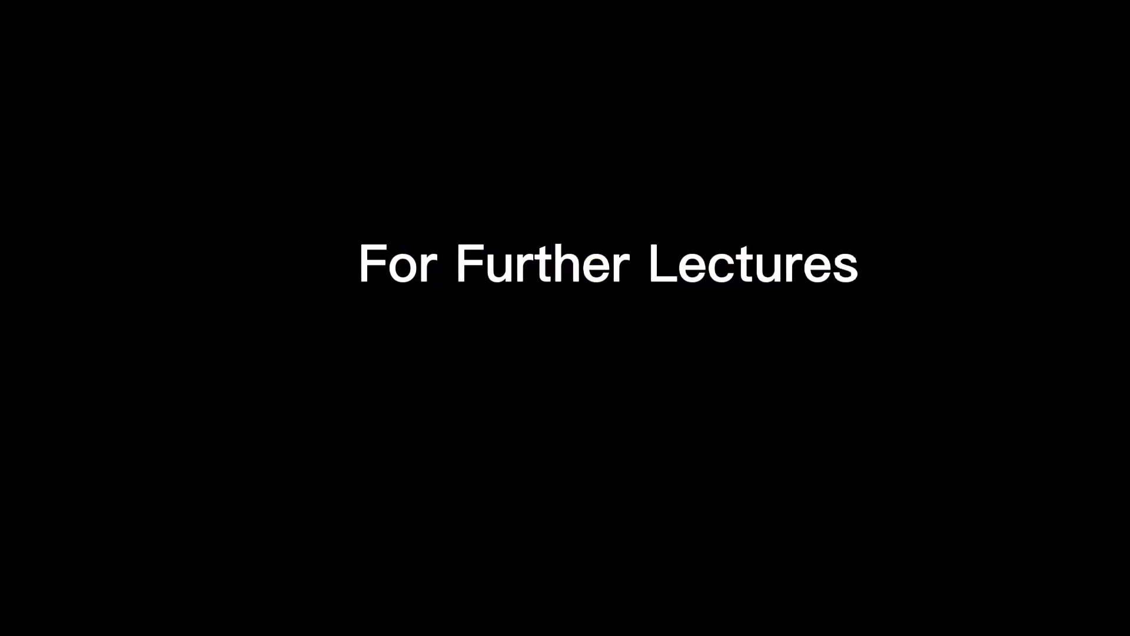